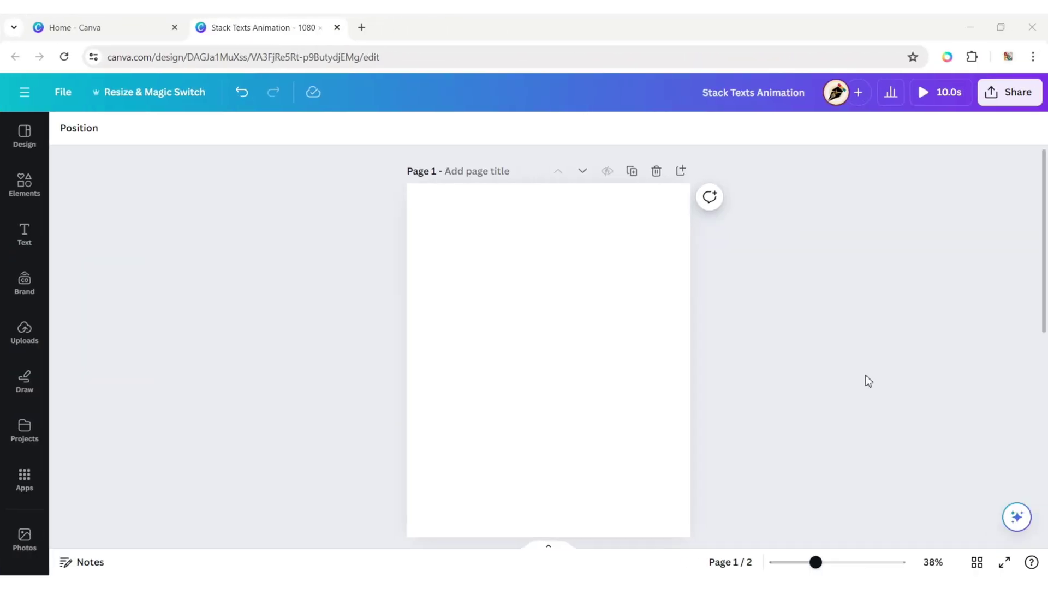
- Set the background of page 1 to the orange document colour
left_click(639, 367)
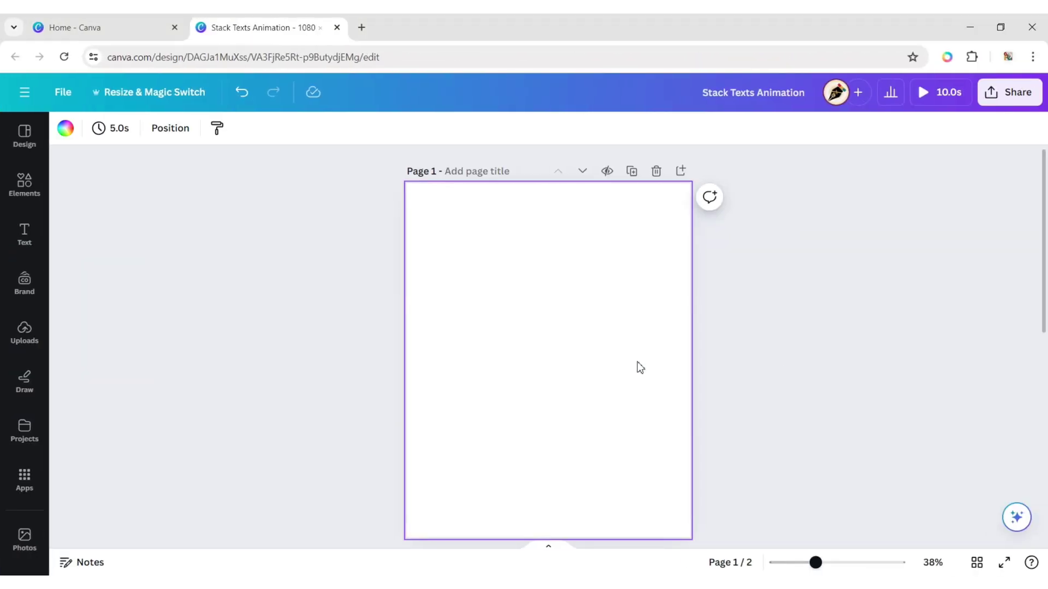
left_click(66, 128)
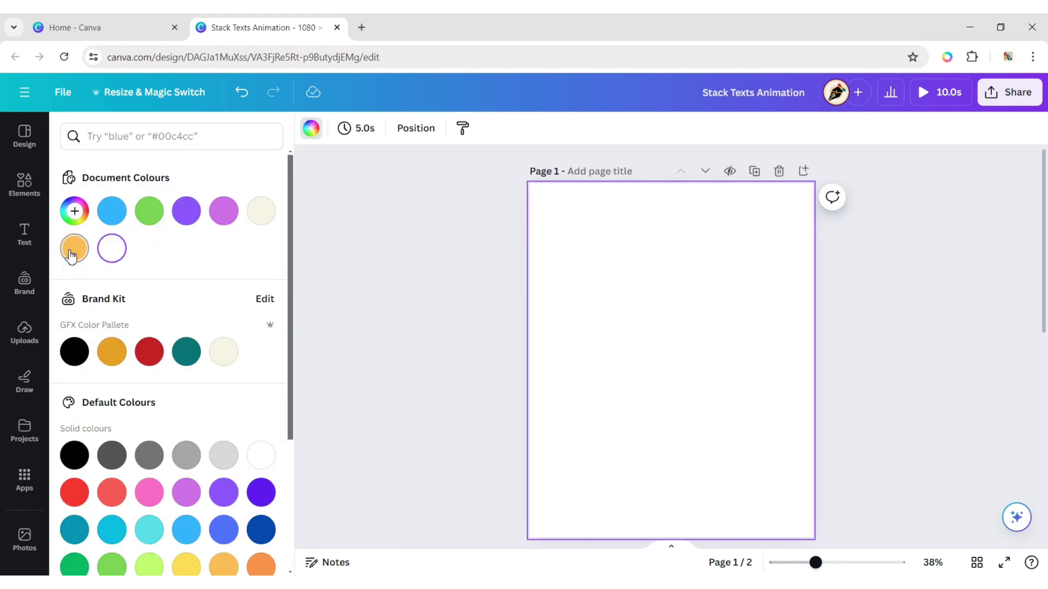
left_click(72, 253)
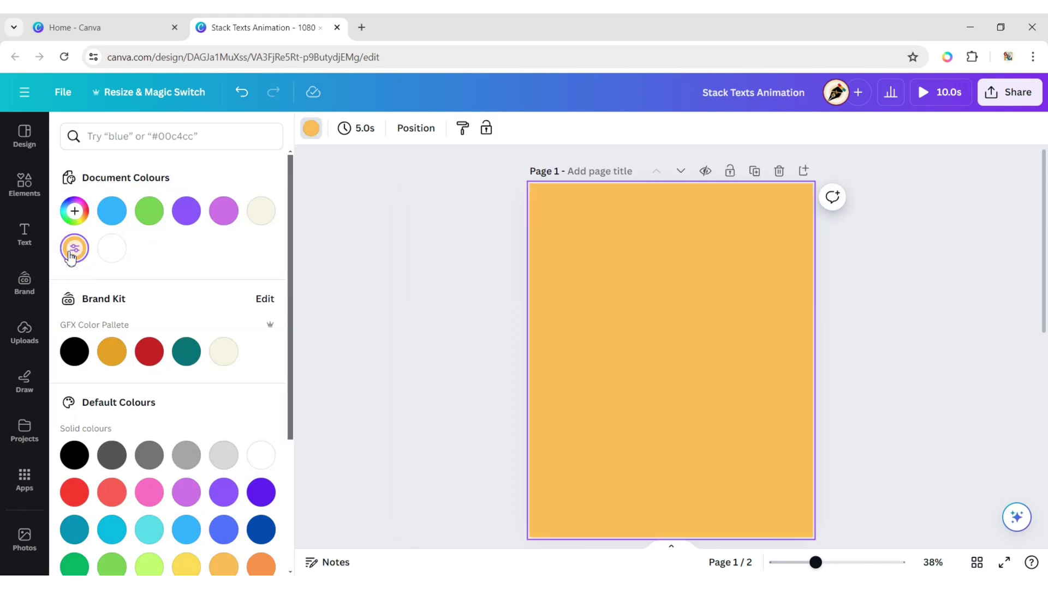
left_click(448, 345)
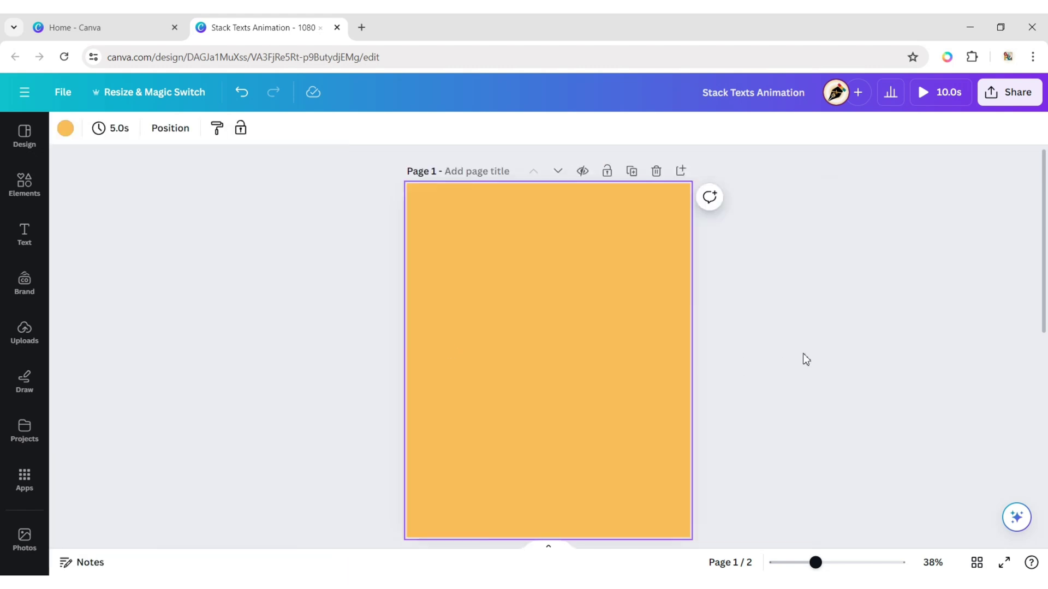
- Add a heading to page 1 that reads PUFF
left_click(36, 237)
left_click(178, 253)
left_click(299, 344)
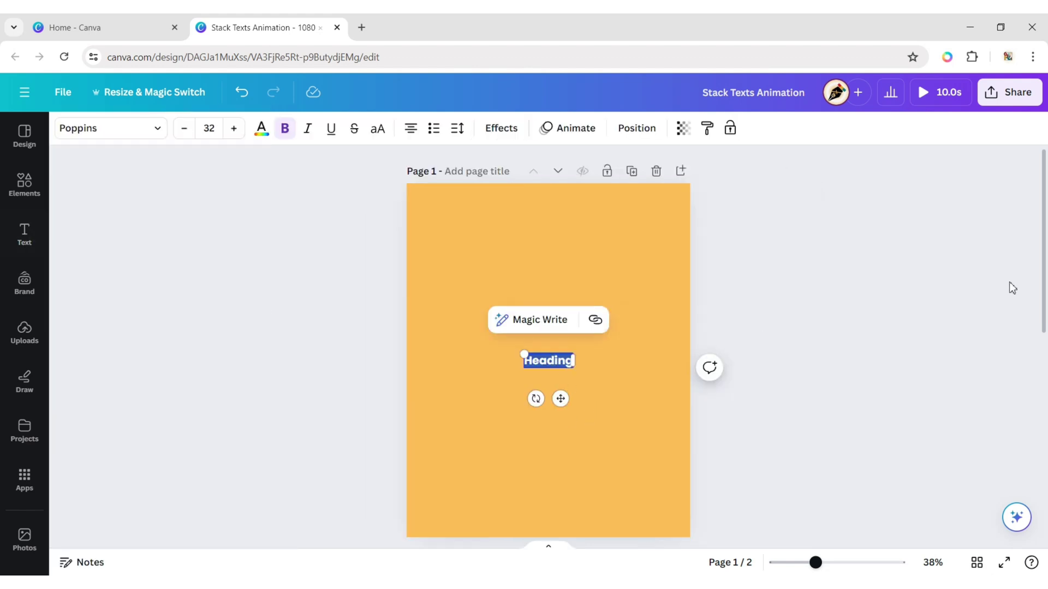
type("PUFF")
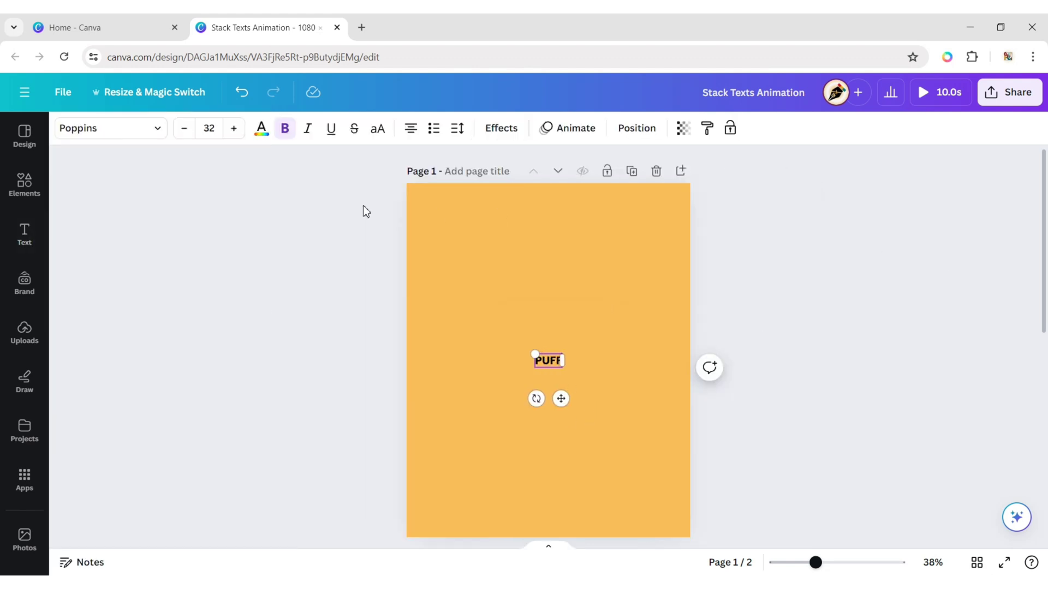
- Set the PUFF text in the Balabeloo font at size 160
left_click(138, 136)
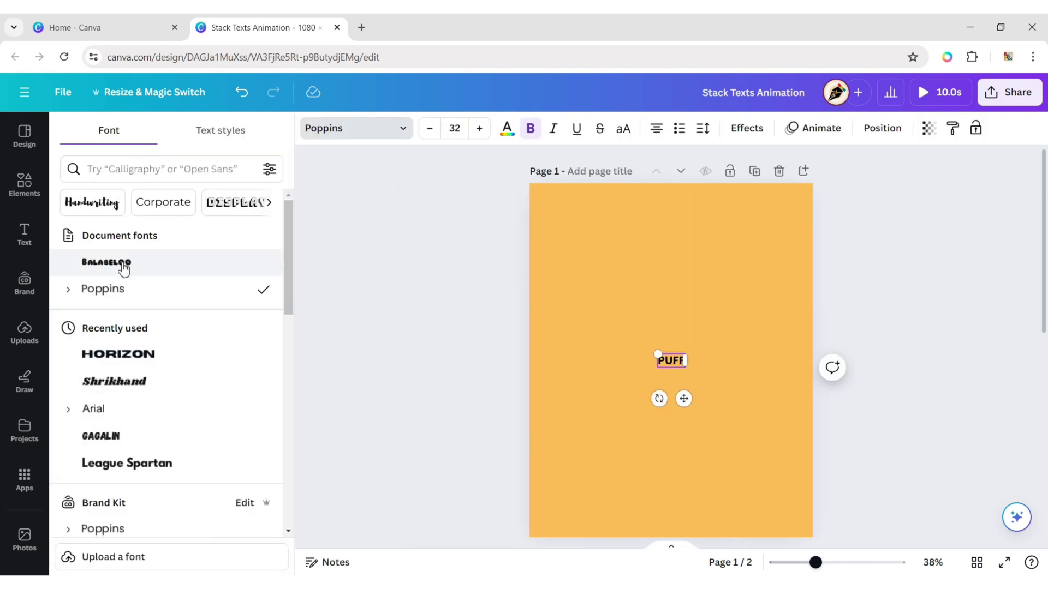
left_click(123, 266)
left_click(453, 129)
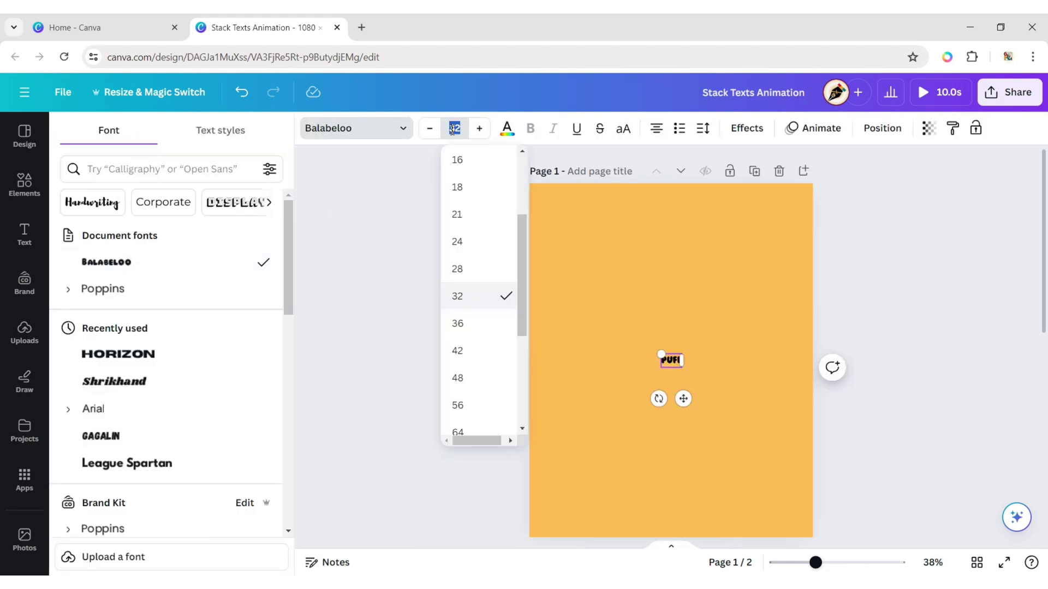
type("150")
key("Return")
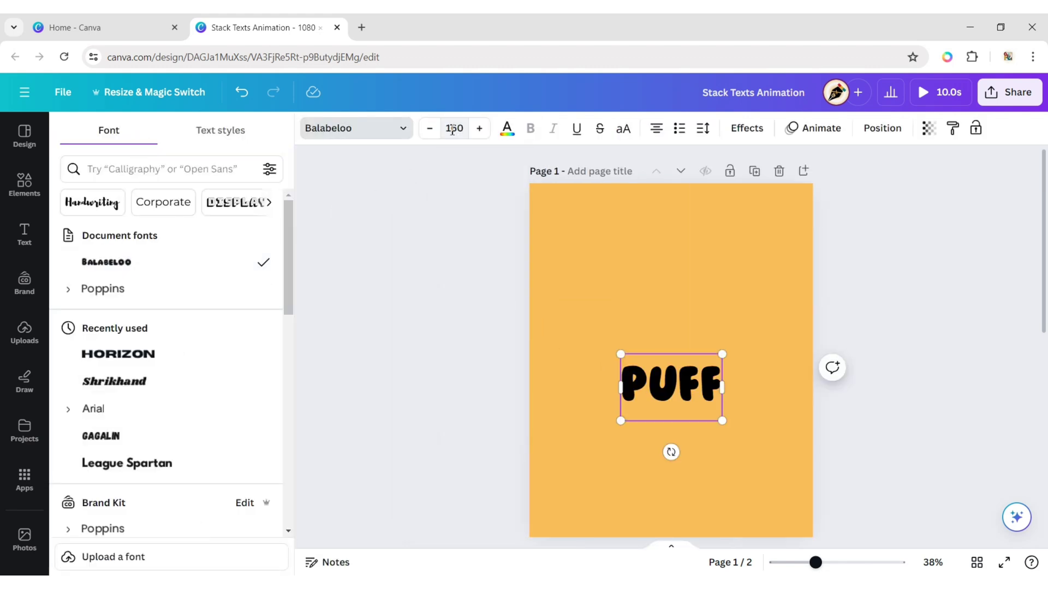
left_click(391, 298)
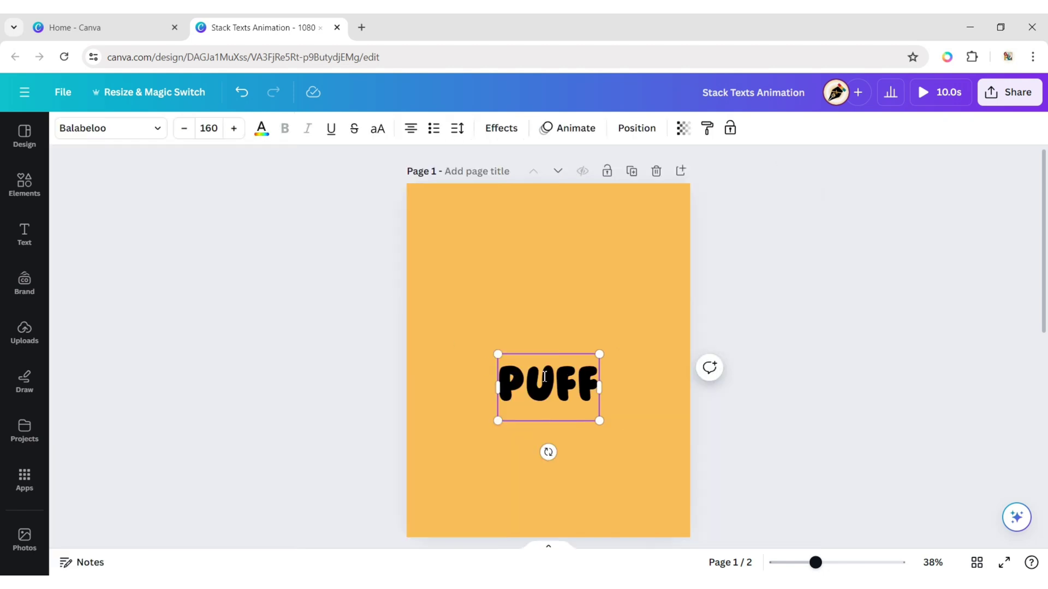
- Duplicate the PUFF text, change the copy to LOVE and place it directly beneath PUFF
left_click_drag(548, 385, 546, 415)
key("ctrl+d")
double_click(546, 415)
type("LOVE")
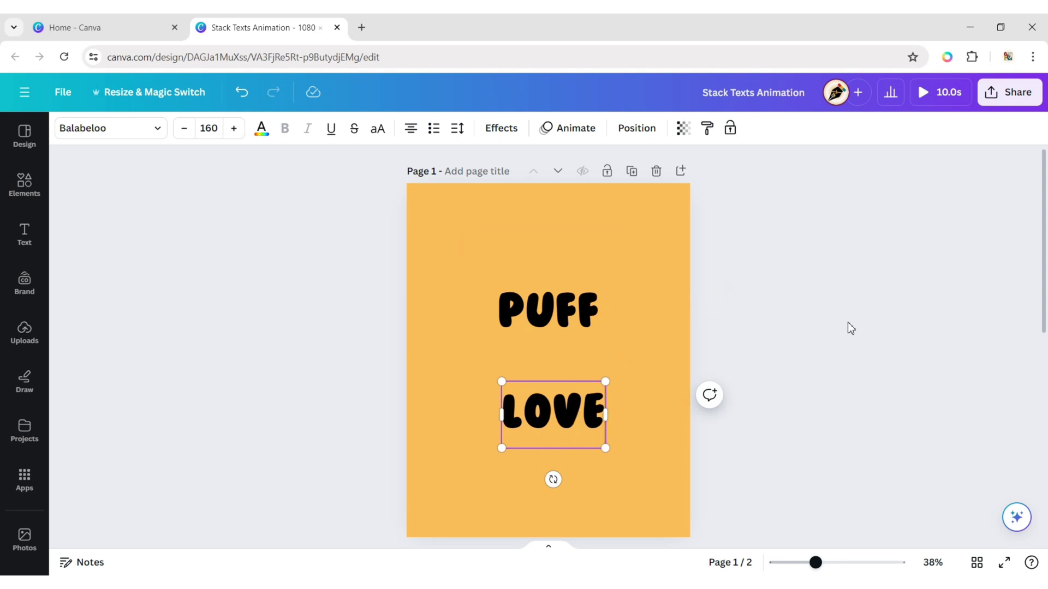
left_click(819, 334)
left_click_drag(539, 421, 536, 368)
left_click(731, 386)
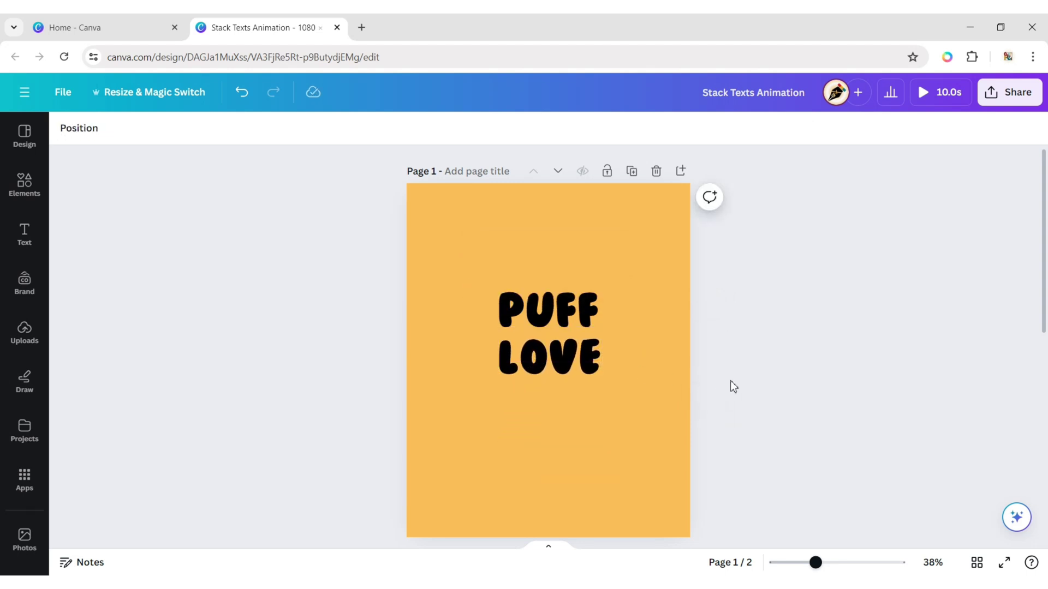
- Colour both the PUFF and LOVE texts red
left_click(562, 312)
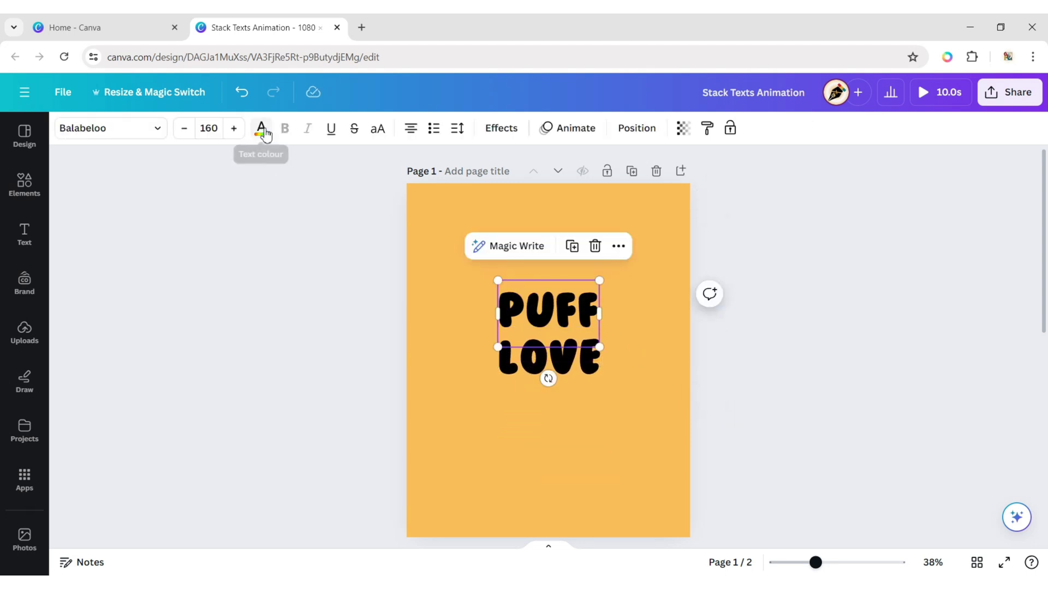
left_click(261, 129)
left_click(79, 493)
left_click(689, 358)
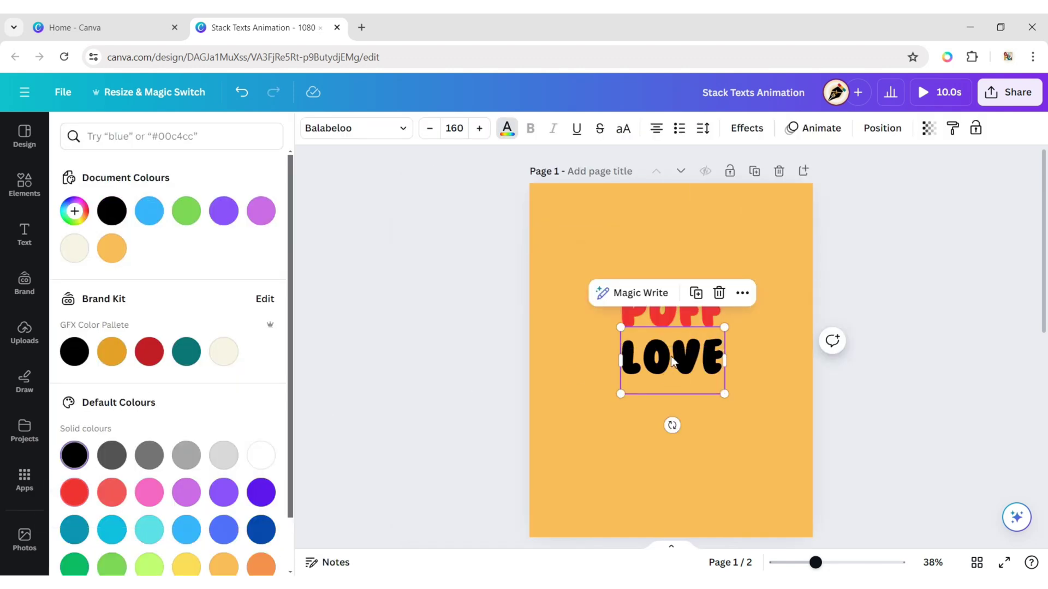
left_click(70, 495)
- Apply the Outline effect to the LOVE text with a dark grey outline colour
left_click(743, 131)
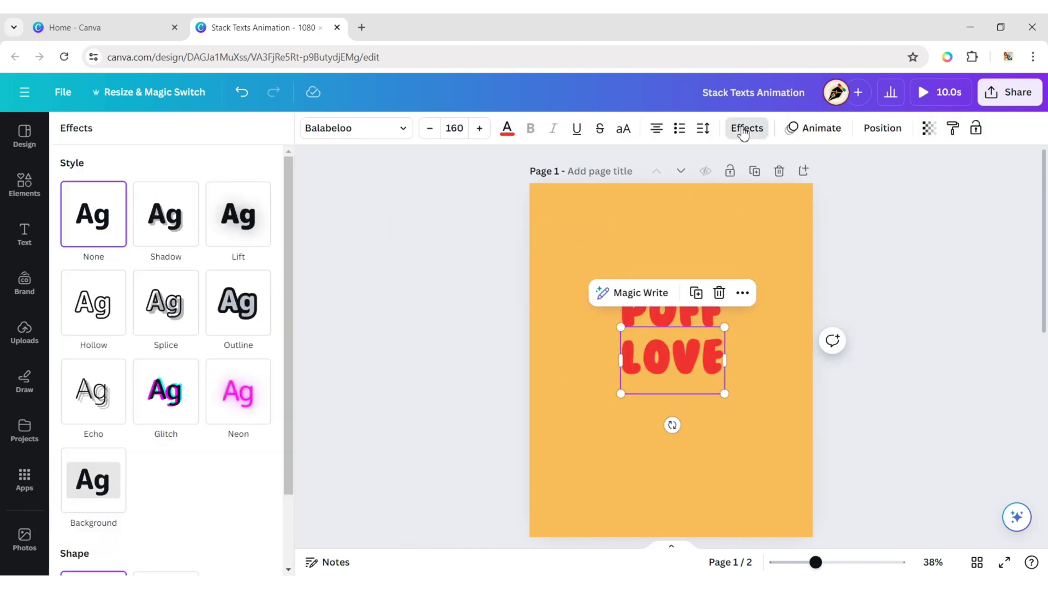
left_click(244, 324)
left_click(260, 422)
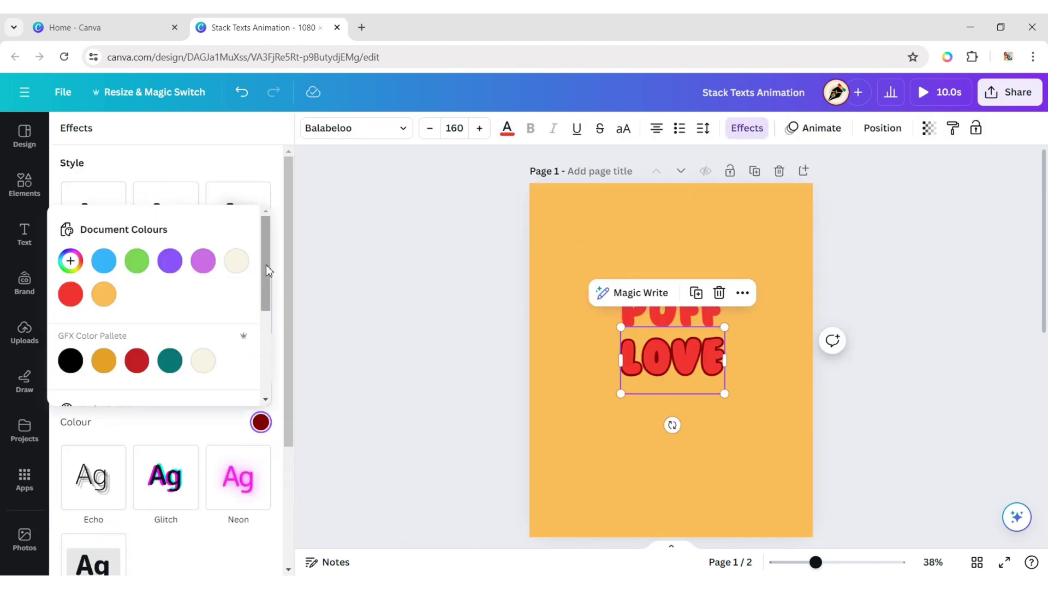
scroll(268, 269, "down", 5)
left_click(104, 305)
- Apply the same dark grey Outline effect to the PUFF text
left_click(639, 319)
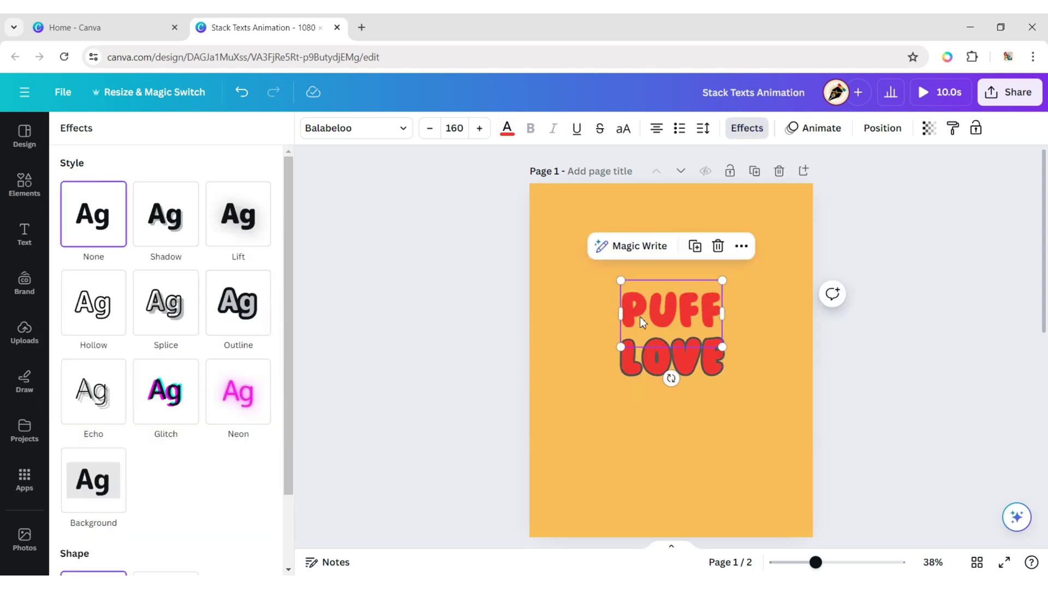
left_click(240, 323)
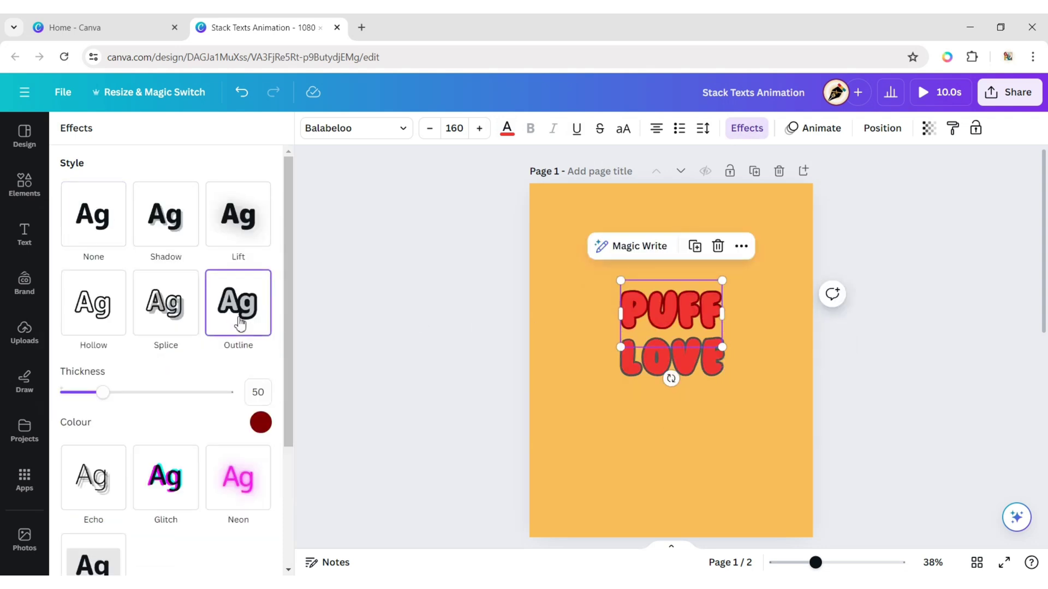
left_click(260, 423)
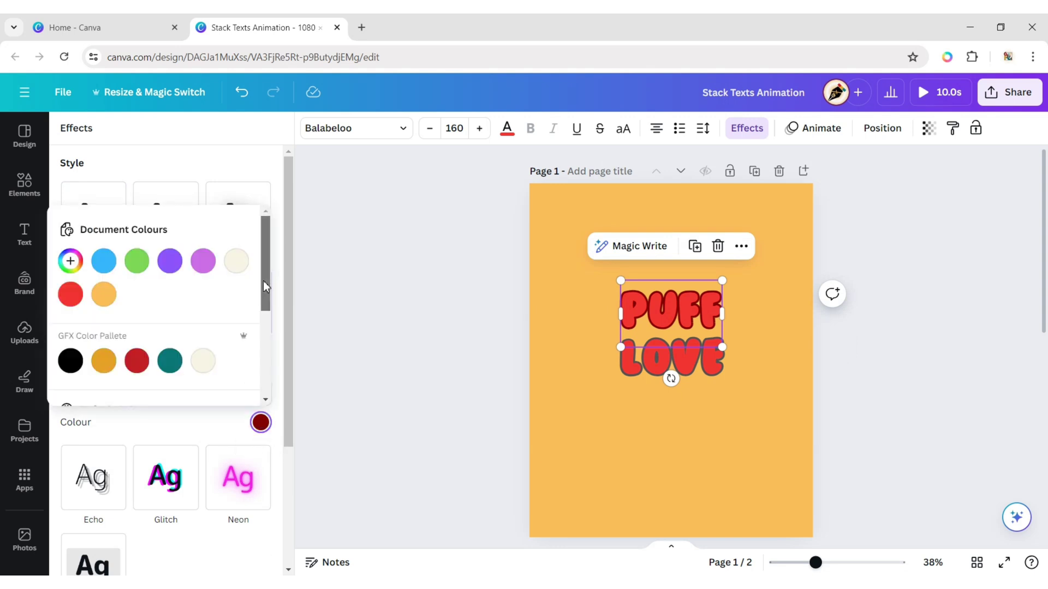
left_click_drag(263, 280, 263, 349)
left_click(104, 310)
left_click(362, 297)
left_click(770, 355)
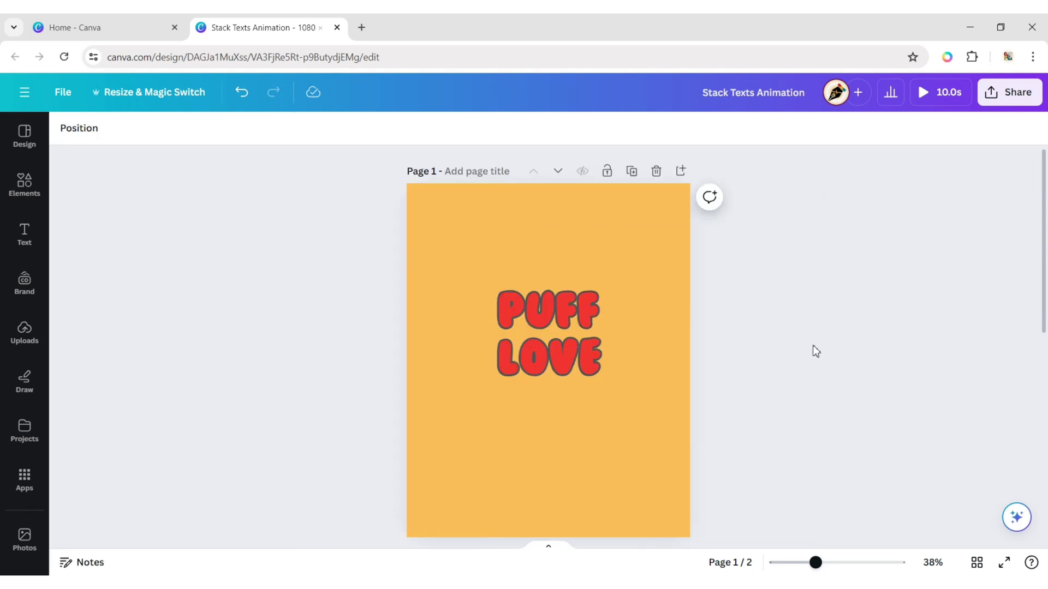
- Move LOVE slightly closer to PUFF and group the two words
left_click(560, 363)
left_click_drag(559, 356, 565, 346)
left_click(460, 212)
left_click_drag(464, 250, 595, 405)
left_click(561, 247)
- Align the grouped words to the centre and middle of the page, and ungroup them
left_click(633, 125)
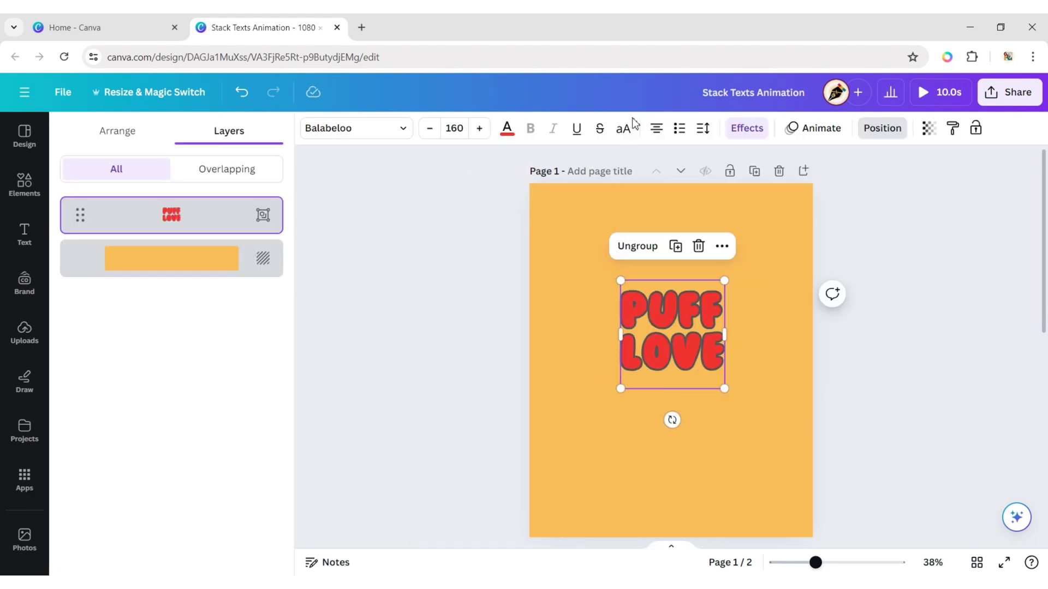
left_click(127, 140)
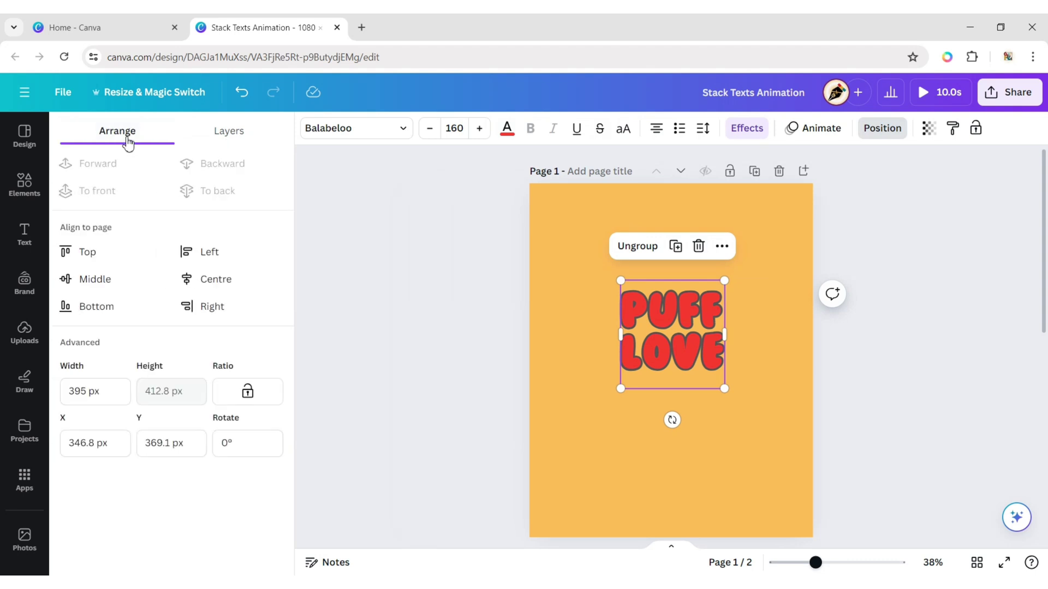
left_click(187, 282)
left_click(108, 284)
left_click(383, 326)
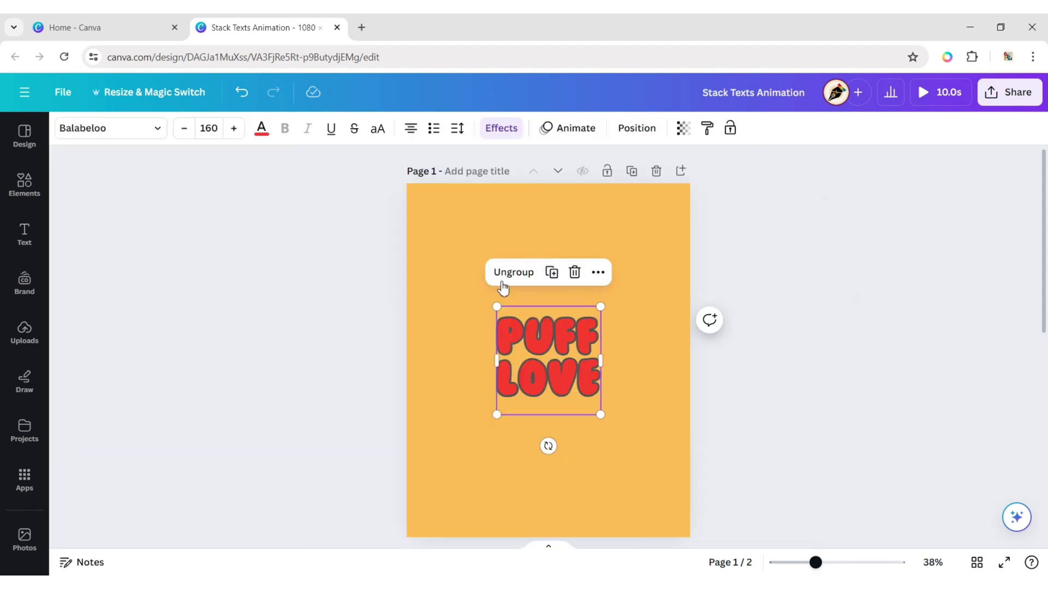
left_click(509, 273)
left_click(838, 417)
- Duplicate the PUFF text, colour the copy blue #38b6ff and stack it exactly over the original
left_click(554, 340)
left_click(572, 273)
left_click_drag(544, 305, 544, 247)
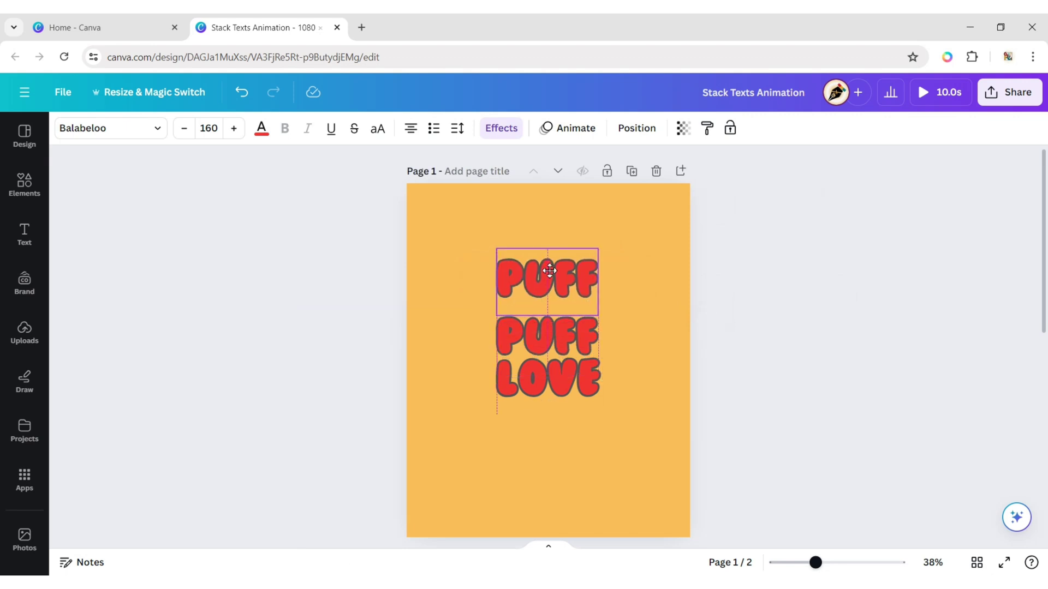
left_click(261, 129)
left_click(109, 220)
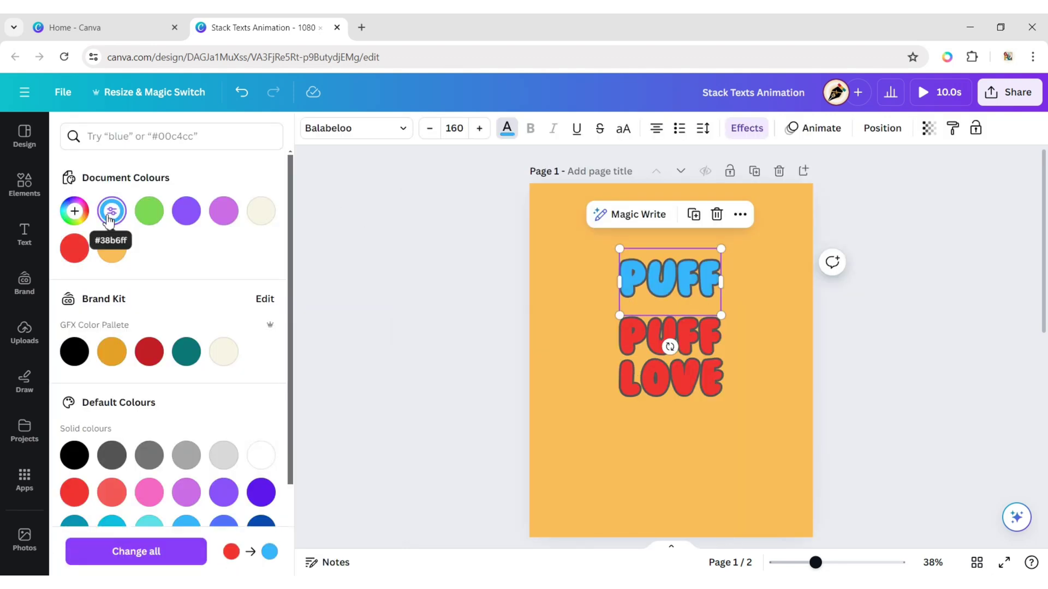
left_click_drag(655, 284, 666, 262)
left_click(694, 274)
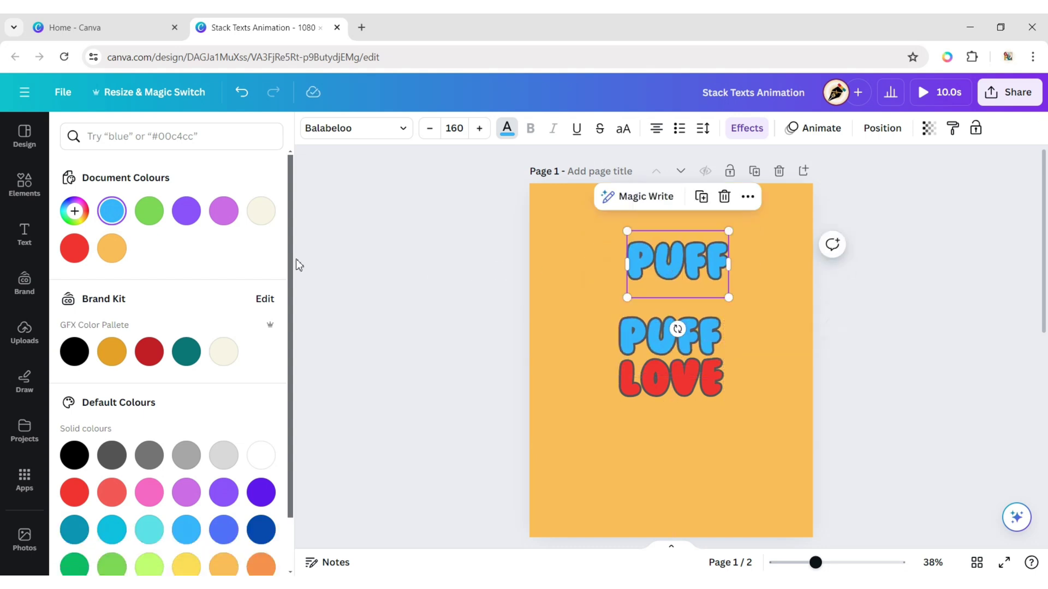
- Stack further PUFF copies on the original, coloured light purple, green and finally cream
left_click(223, 210)
left_click_drag(683, 260, 666, 337)
left_click(149, 211)
left_click(257, 208)
- Duplicate the LOVE text, stack the copy exactly over the original and colour it blue
left_click(671, 380)
key("ctrl+d")
mouse_move(672, 379)
left_mouse_down()
mouse_move(674, 480)
mouse_move(663, 366)
mouse_move(663, 375)
left_mouse_up()
left_click(111, 211)
- Stack further LOVE copies on the original, coloured light purple, green and finally cream
left_click(695, 314)
left_click(224, 211)
key("ctrl+d")
left_click(149, 211)
left_click(695, 315)
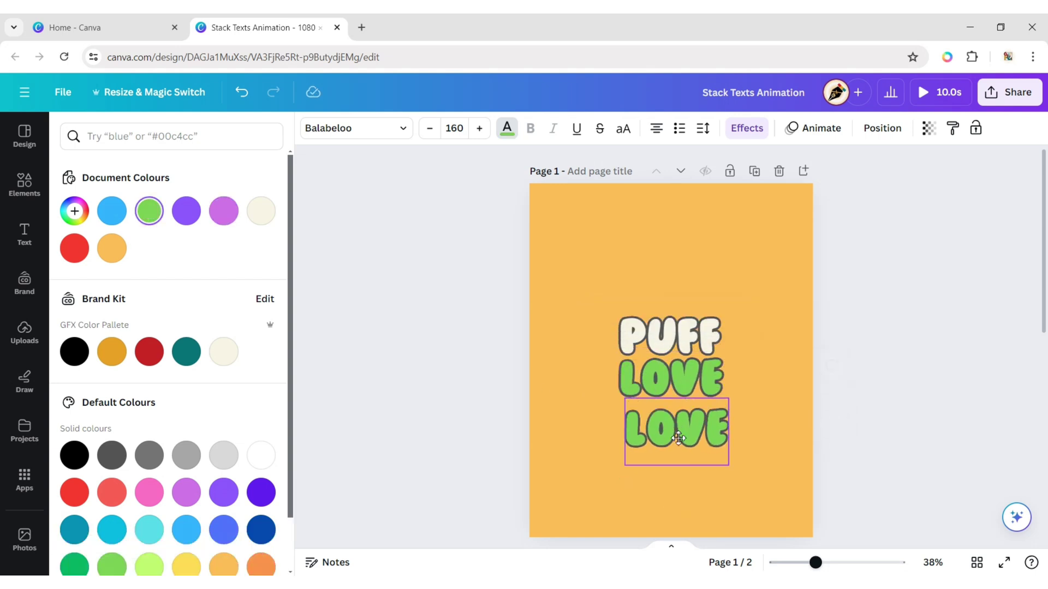
left_click(261, 211)
left_click_drag(671, 464, 669, 377)
left_click(900, 416)
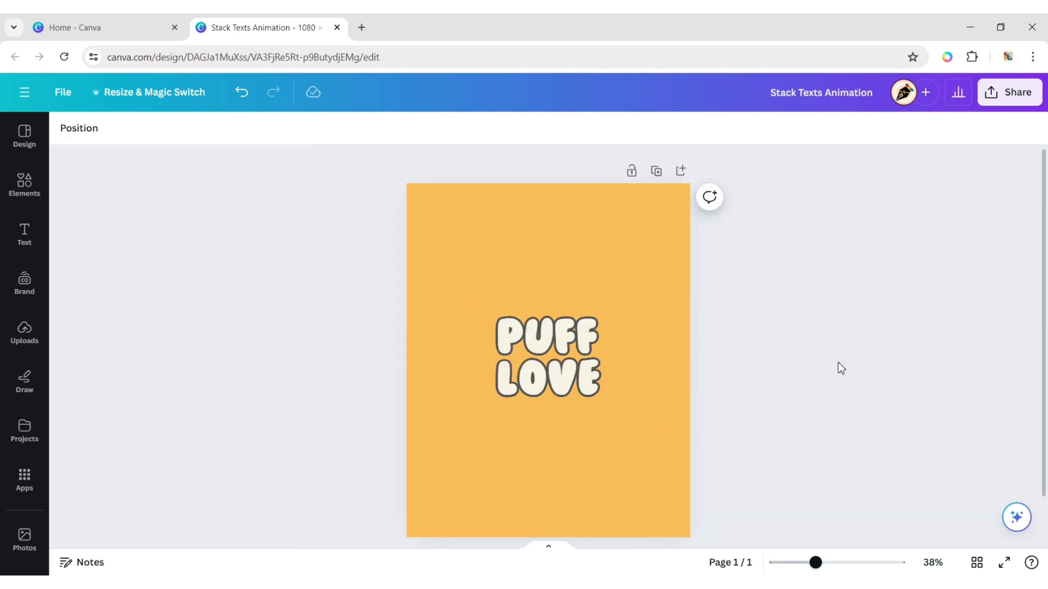
- Show the page thumbnails and duplicate page 1 as page 2
left_click(548, 548)
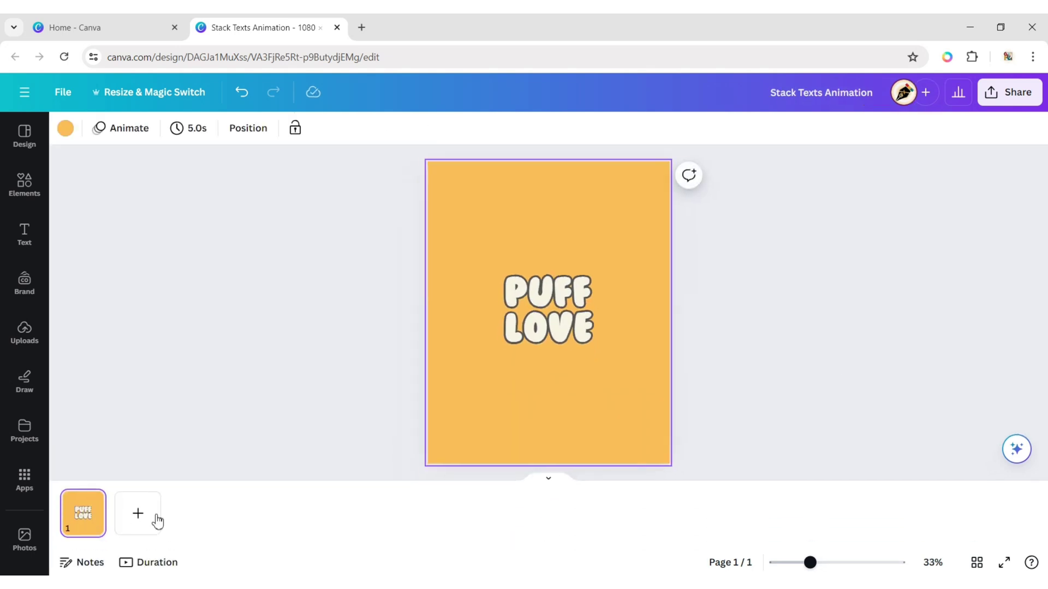
left_click(91, 499)
left_click(161, 274)
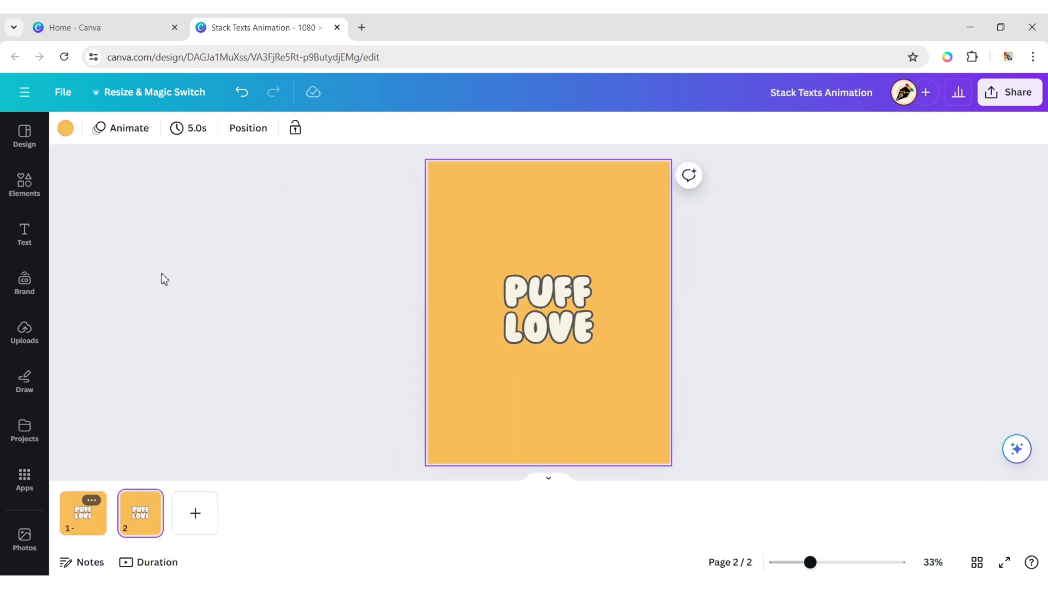
left_click(778, 312)
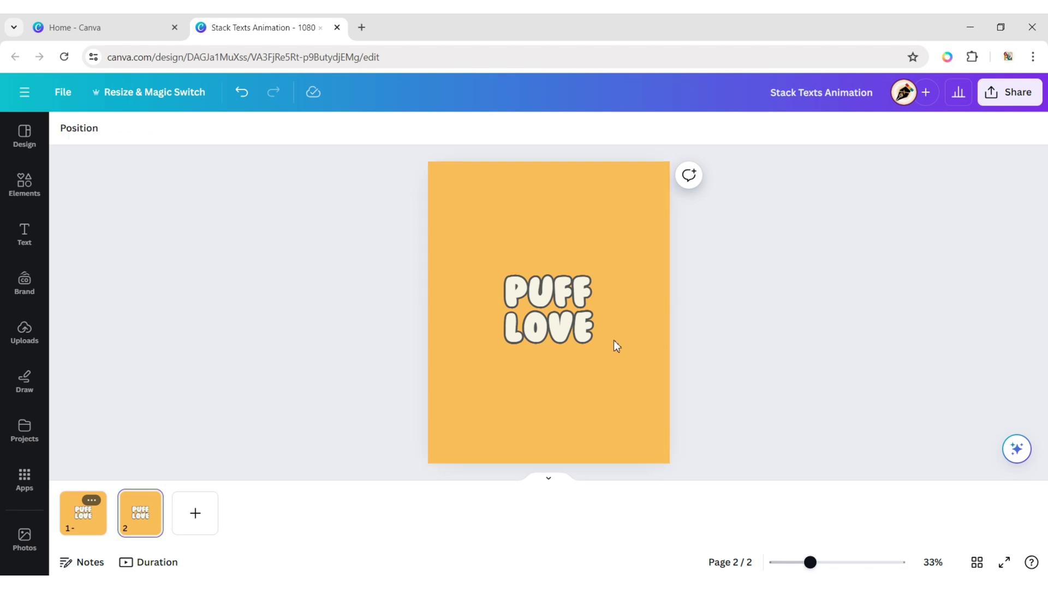
- Spread the cream, green and light purple LOVE copies downward from the stack on page 2
left_click(551, 332)
left_click_drag(551, 349, 550, 401)
left_click(550, 333)
left_click_drag(554, 322, 555, 350)
left_click_drag(561, 421, 561, 435)
left_click_drag(557, 400, 557, 413)
- Enlarge the blue and light purple LOVE copies progressively and overlap them just below the red one
left_click_drag(554, 359, 555, 325)
left_click_drag(592, 381, 603, 388)
mouse_move(558, 346)
left_mouse_down()
mouse_move(552, 329)
mouse_move(552, 340)
left_mouse_up()
left_click(557, 375)
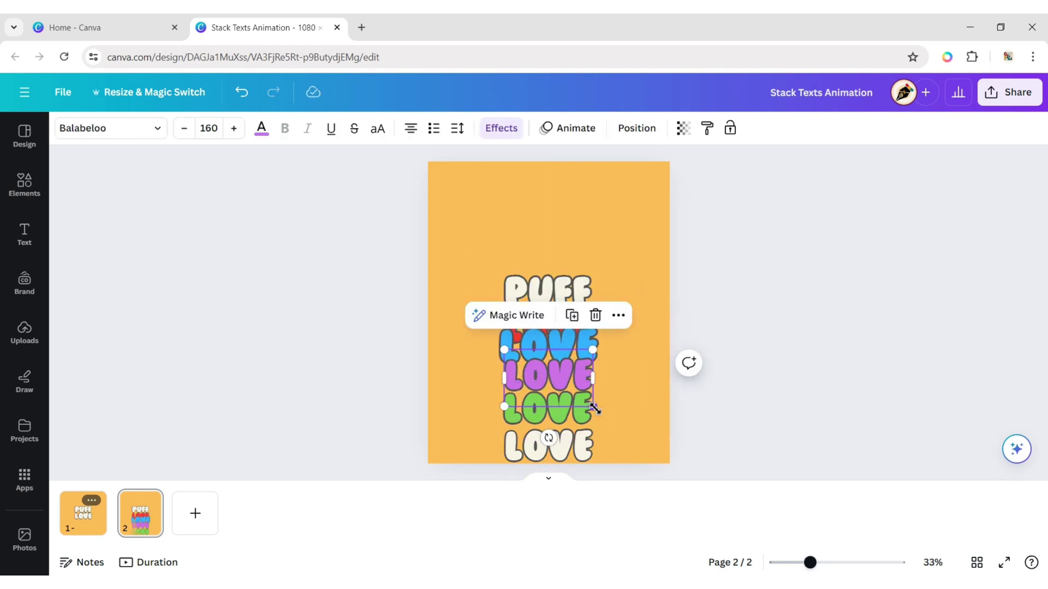
left_click_drag(595, 409, 616, 423)
left_click_drag(559, 375, 547, 354)
- Enlarge the green LOVE copy and make the cream one largest, overlapping both at the front of the cascade
left_click(562, 408)
left_click_drag(593, 439, 628, 467)
left_click_drag(590, 409, 571, 364)
left_click(580, 445)
left_click_drag(593, 478, 689, 539)
left_click_drag(603, 457, 549, 385)
left_click_drag(638, 468, 604, 446)
left_click_drag(525, 386, 553, 386)
left_click(753, 412)
- Align the five LOVE copies by their centres and centre them on the page as a group
left_click_drag(456, 327, 650, 432)
left_click(636, 136)
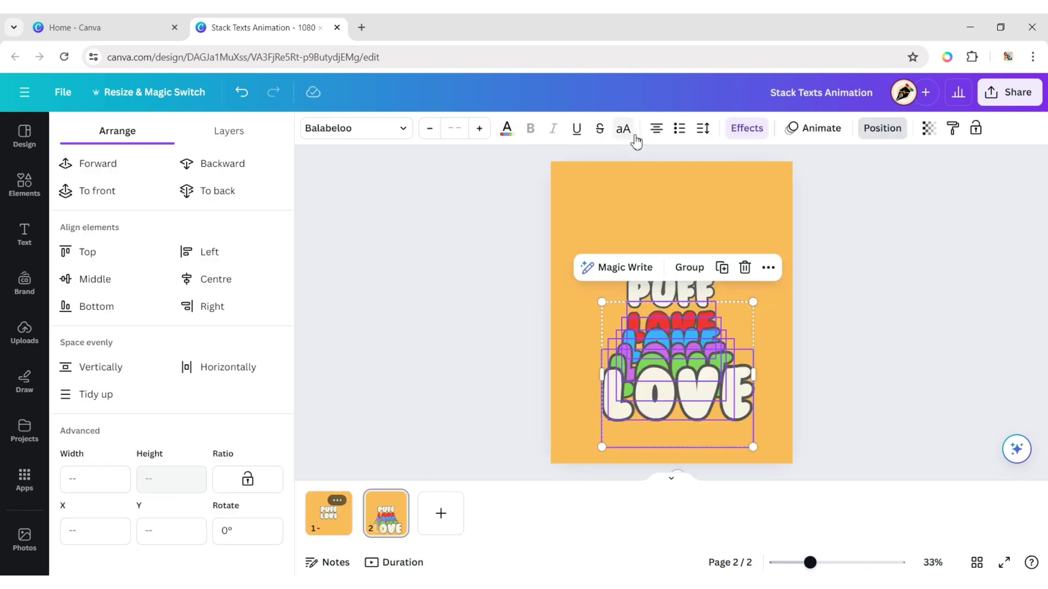
left_click(219, 282)
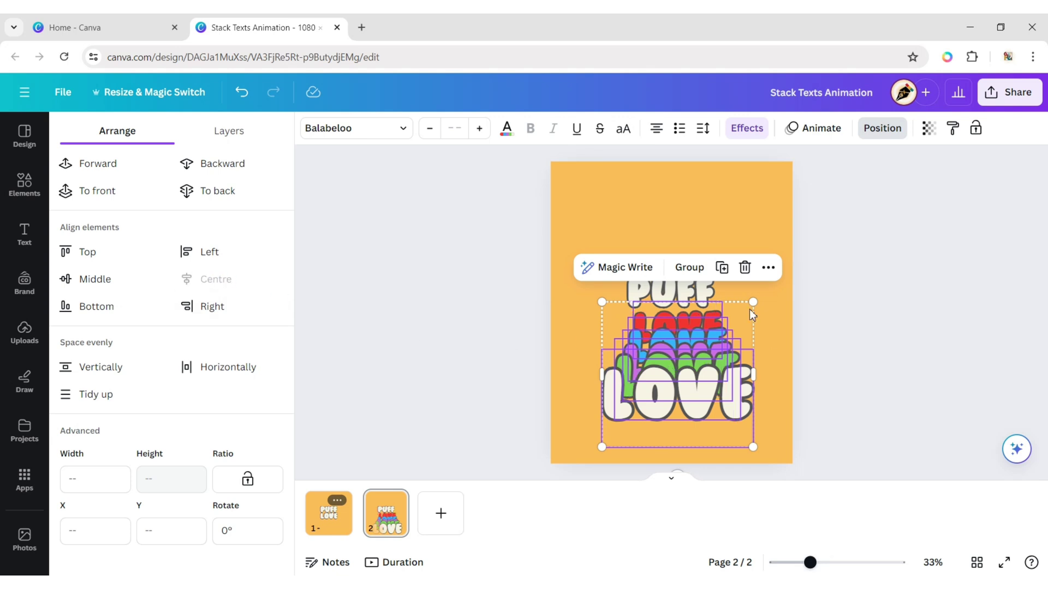
left_click(689, 267)
left_click(240, 281)
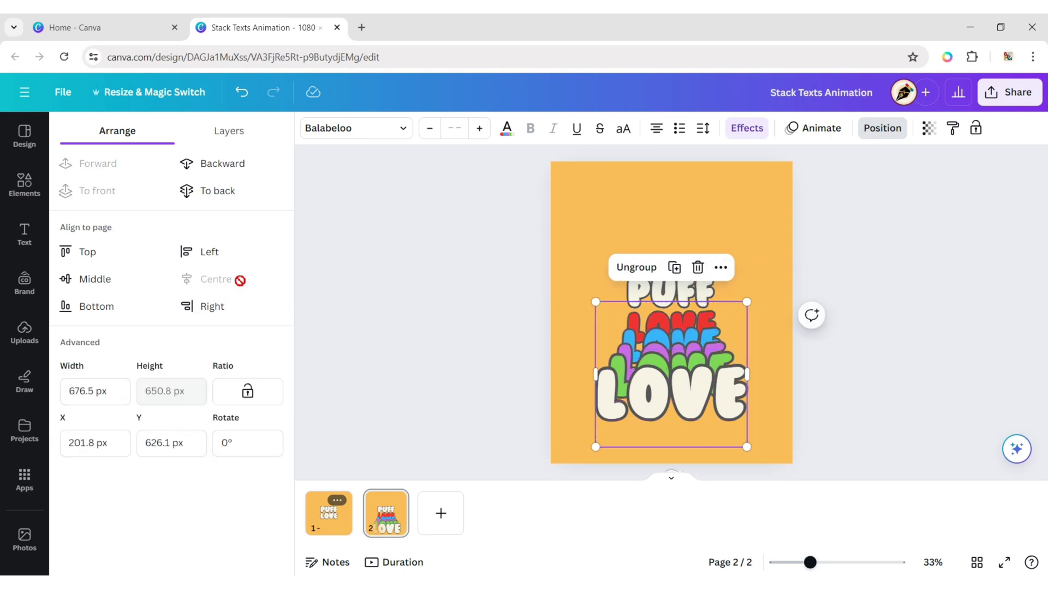
- Ungroup the LOVE copies and spread the cream, green and light purple PUFF copies upward from their stack
left_click(635, 267)
left_click(851, 371)
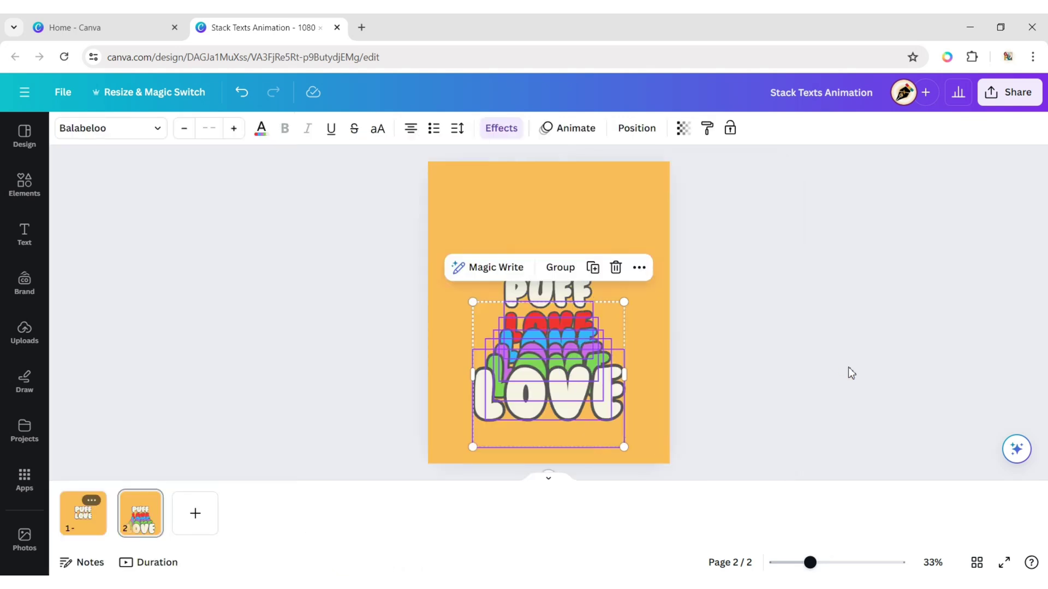
left_click(552, 289)
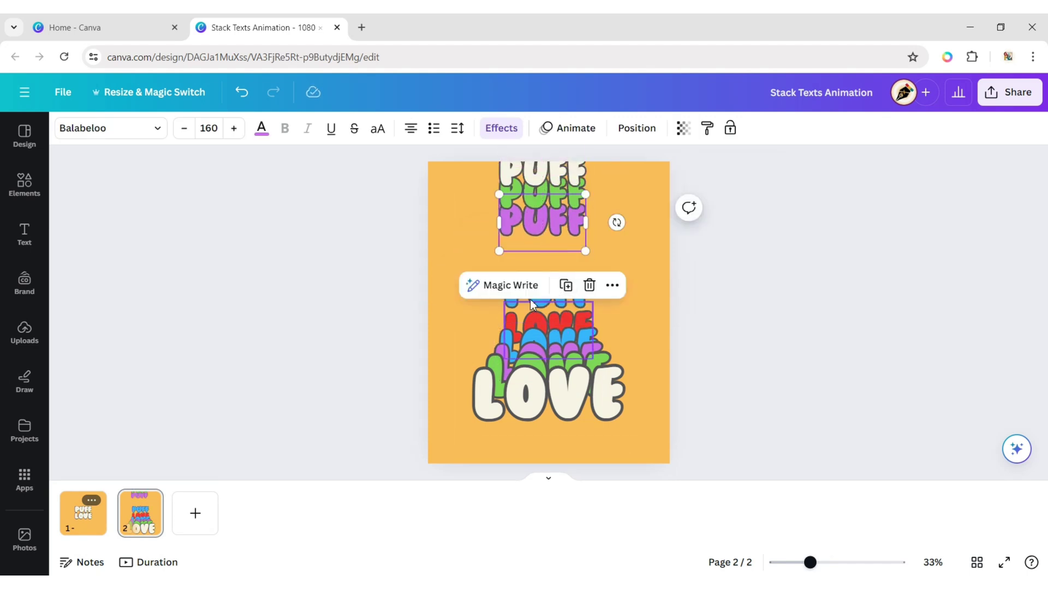
- Place the blue PUFF copy just above the red one, and enlarge the blue and light purple copies progressively
left_click_drag(533, 300, 557, 251)
mouse_move(593, 293)
left_mouse_down()
mouse_move(608, 304)
mouse_move(599, 296)
left_mouse_up()
left_click_drag(558, 265, 558, 277)
left_click(551, 226)
left_click_drag(551, 227, 611, 278)
left_click_drag(555, 240, 553, 262)
- Enlarge the green PUFF copy and make the cream one largest, placing both above the light purple copy
left_click(547, 197)
left_click(546, 209)
left_click_drag(546, 209, 619, 281)
left_click_drag(574, 231, 566, 247)
left_click(565, 180)
left_click_drag(587, 203, 583, 240)
left_click_drag(631, 278, 641, 284)
left_click_drag(577, 240, 568, 217)
left_click(630, 285)
- Fine-tune the sizes and positions of the enlarged PUFF copies so they grow evenly toward the cream one
left_click(608, 284)
left_click_drag(618, 288, 625, 292)
left_click_drag(580, 240, 575, 222)
left_click(631, 284)
left_click(594, 293)
left_click_drag(608, 295, 612, 298)
- Close the gaps in the PUFF cascade so each larger copy overlaps the smaller one below it
left_click(606, 218)
left_click(729, 327)
left_click(603, 267)
left_click(742, 327)
left_click(579, 277)
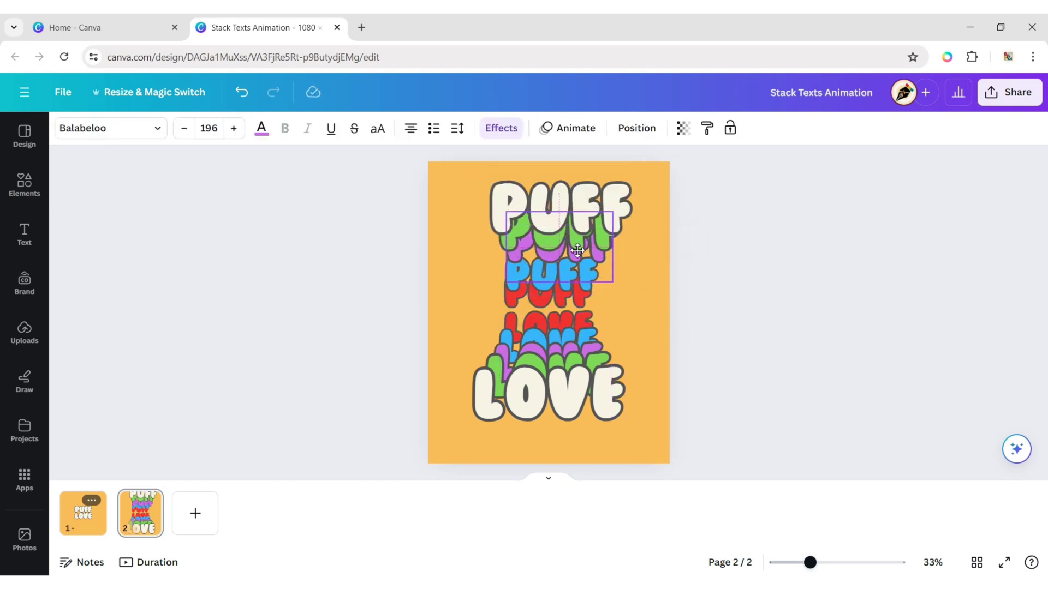
left_click(656, 304)
left_click(580, 280)
left_click(631, 295)
left_click(587, 289)
left_click_drag(599, 308, 563, 271)
left_click(638, 273)
left_click_drag(609, 231, 555, 236)
left_click(802, 323)
- Align the five PUFF copies by their centres and centre them on the page as a group
left_click_drag(634, 293, 535, 229)
left_click(641, 134)
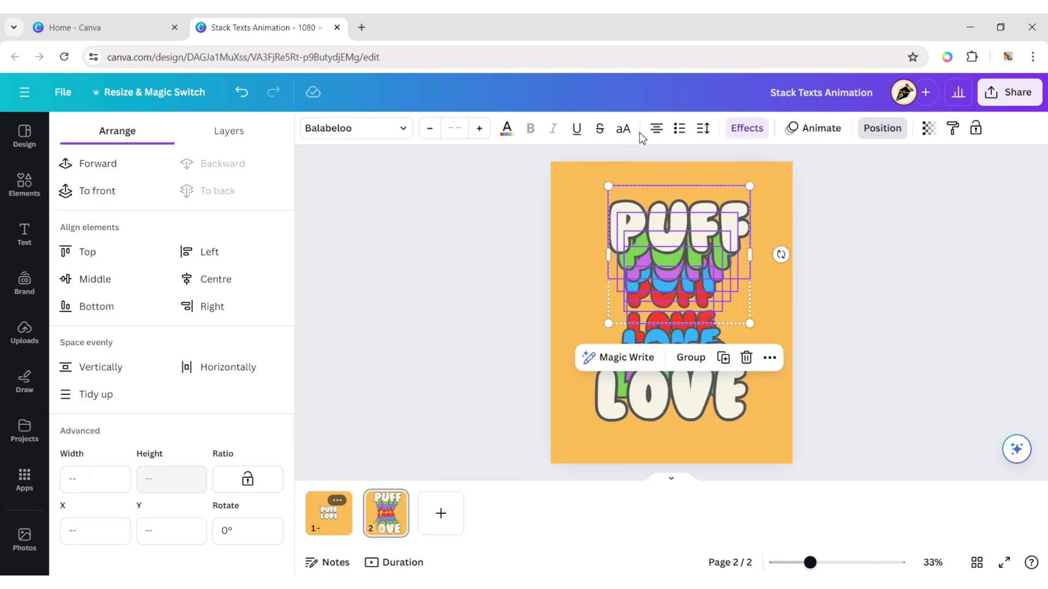
left_click(212, 279)
left_click(690, 358)
left_click(922, 338)
left_click(588, 229)
left_click(637, 128)
left_click(227, 280)
left_click(783, 355)
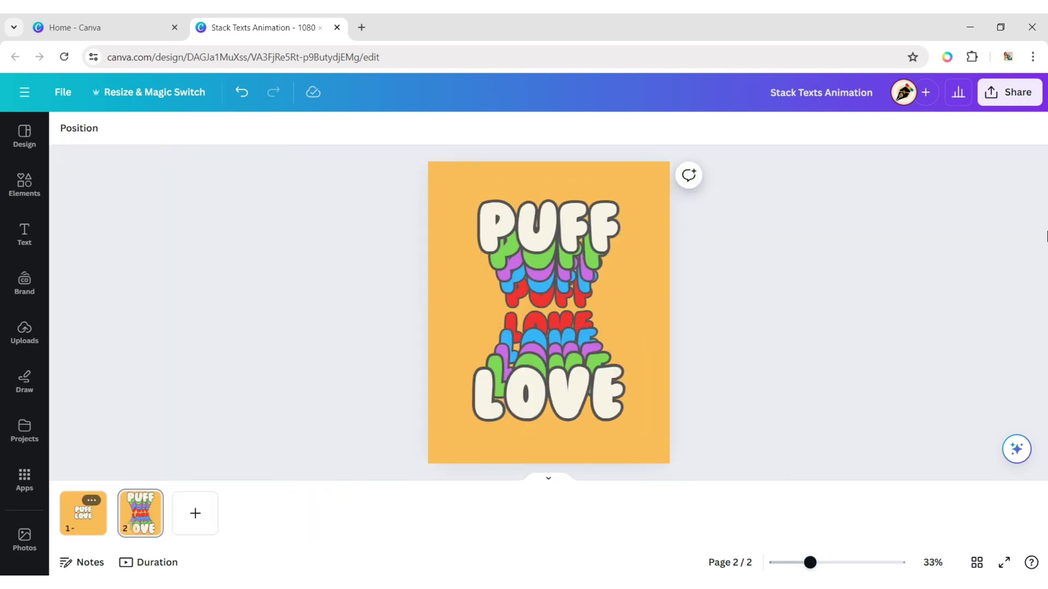
- Apply the Match & Move transition between pages 1 and 2
left_click(119, 525)
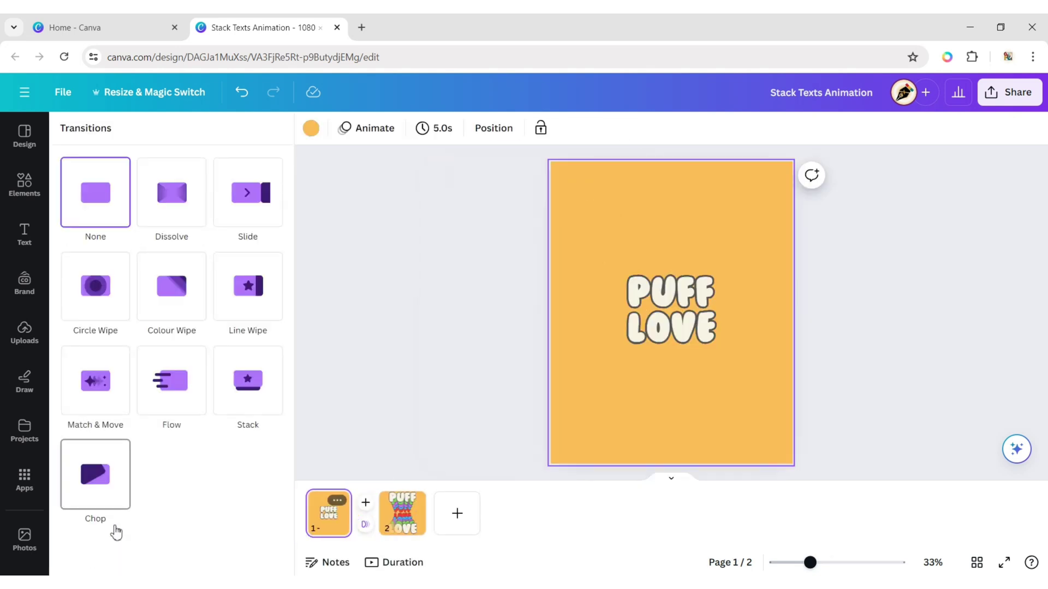
left_click(85, 394)
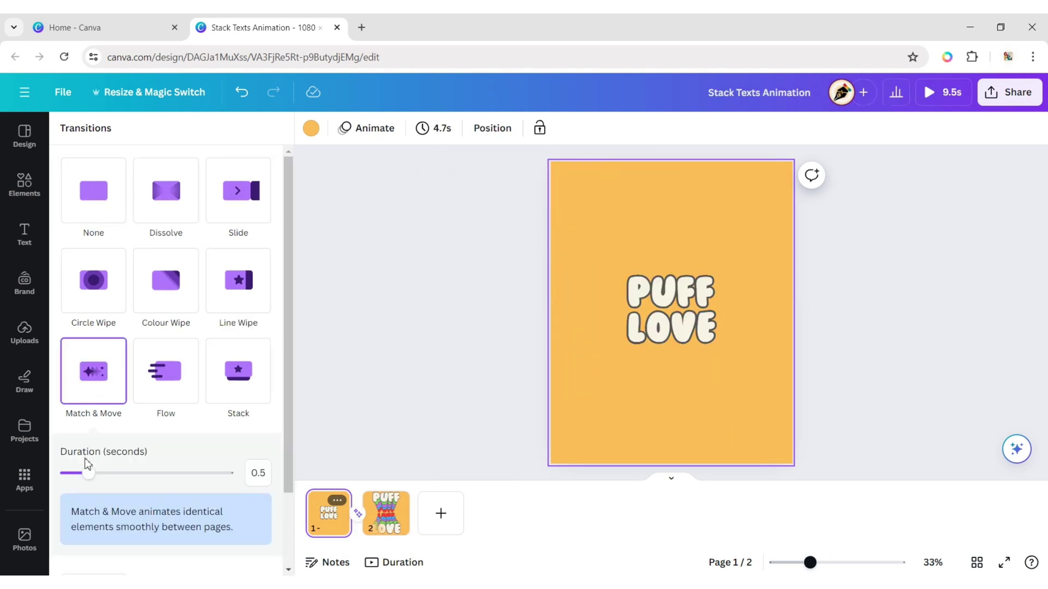
left_click(358, 351)
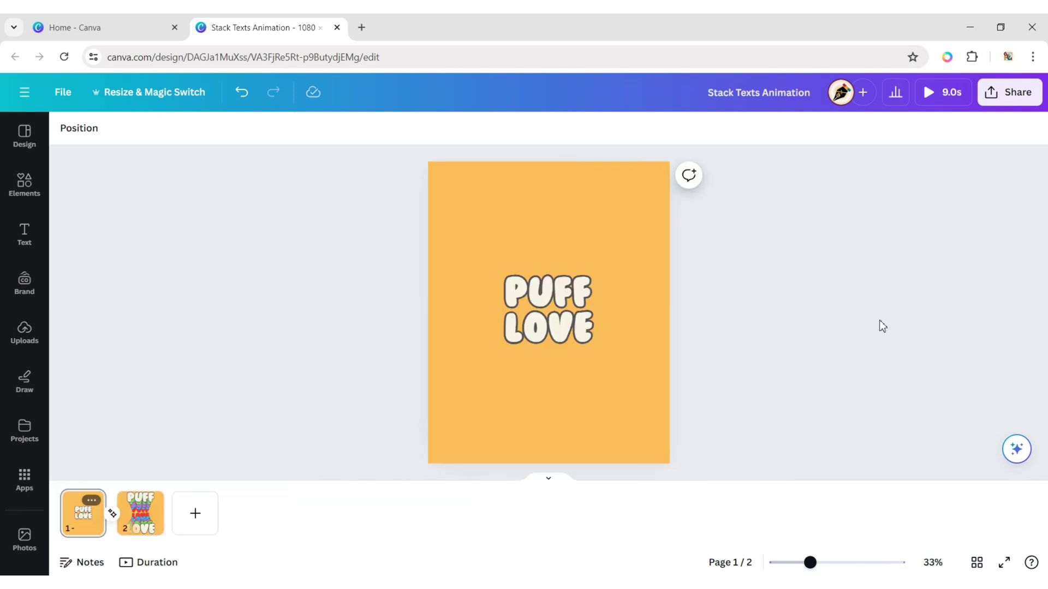
left_click(549, 479)
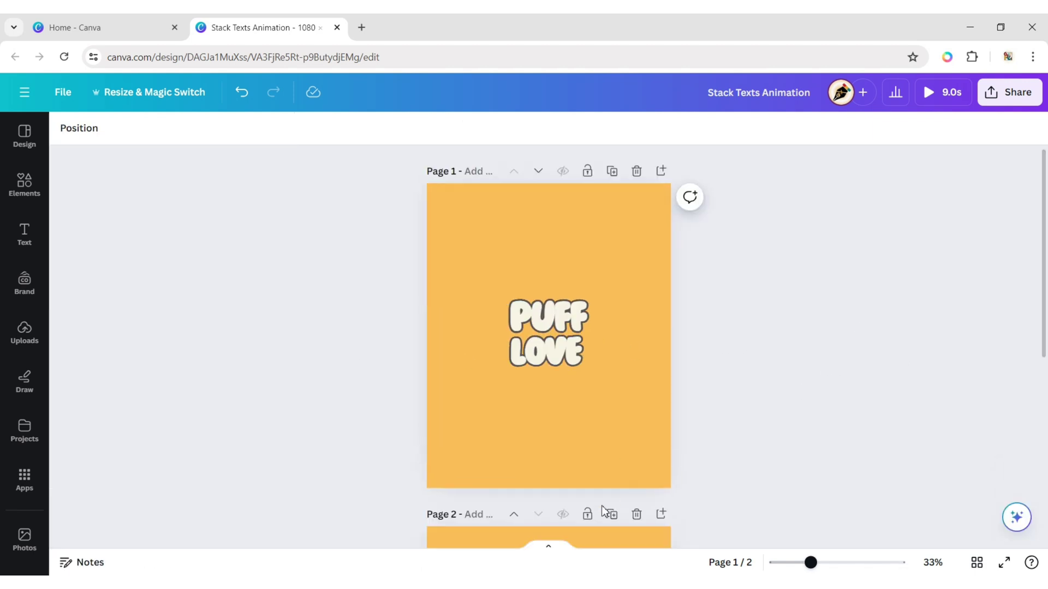
left_click(549, 547)
left_click(274, 400)
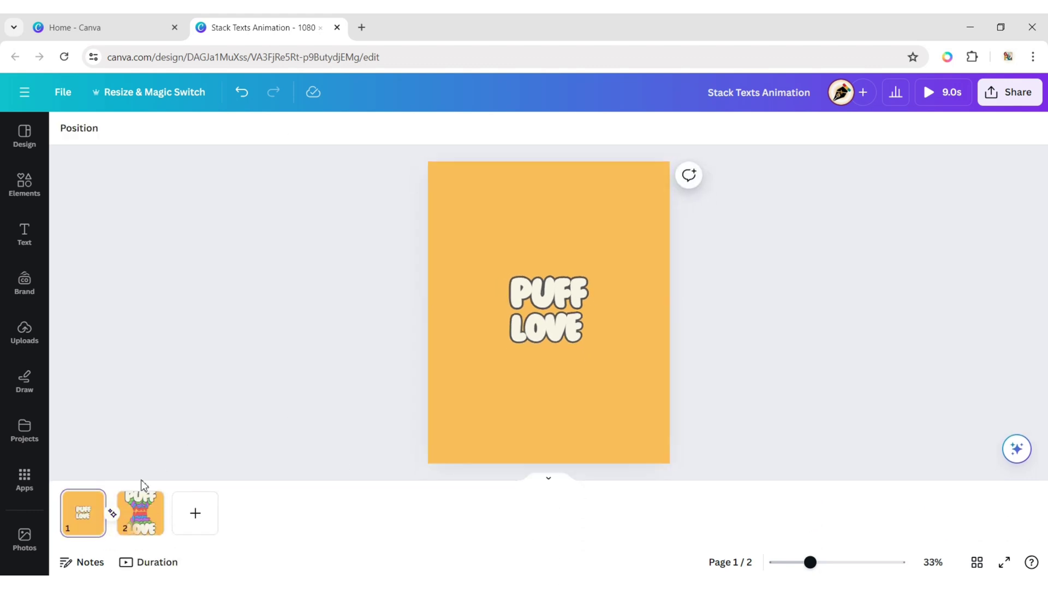
- Duplicate page 1 as page 3 and the spread-out page 2 as page 4
left_click(91, 500)
left_click(162, 274)
left_click_drag(140, 516, 207, 513)
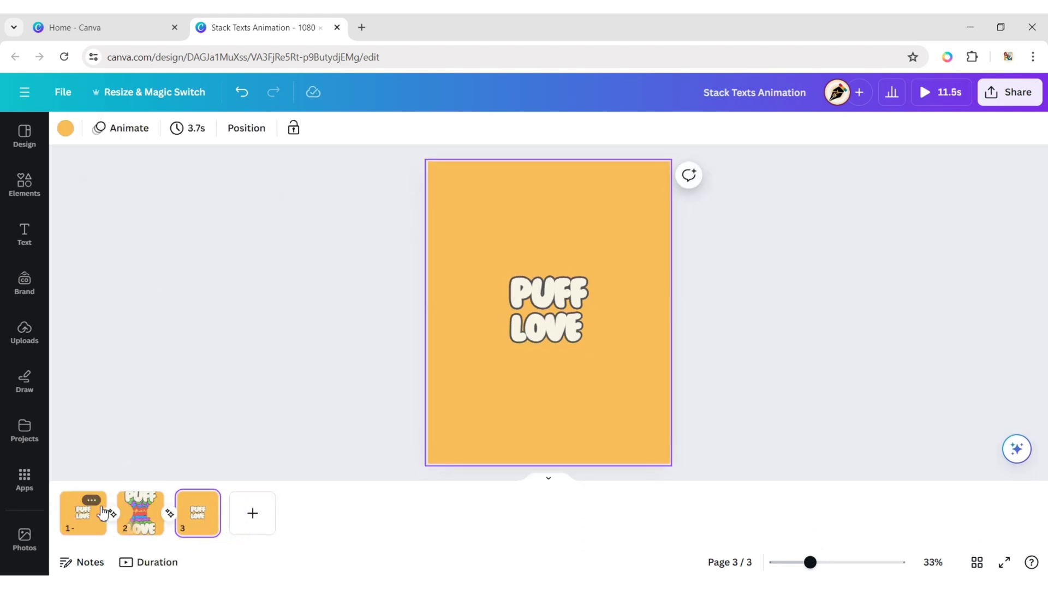
left_click(147, 500)
left_click(206, 274)
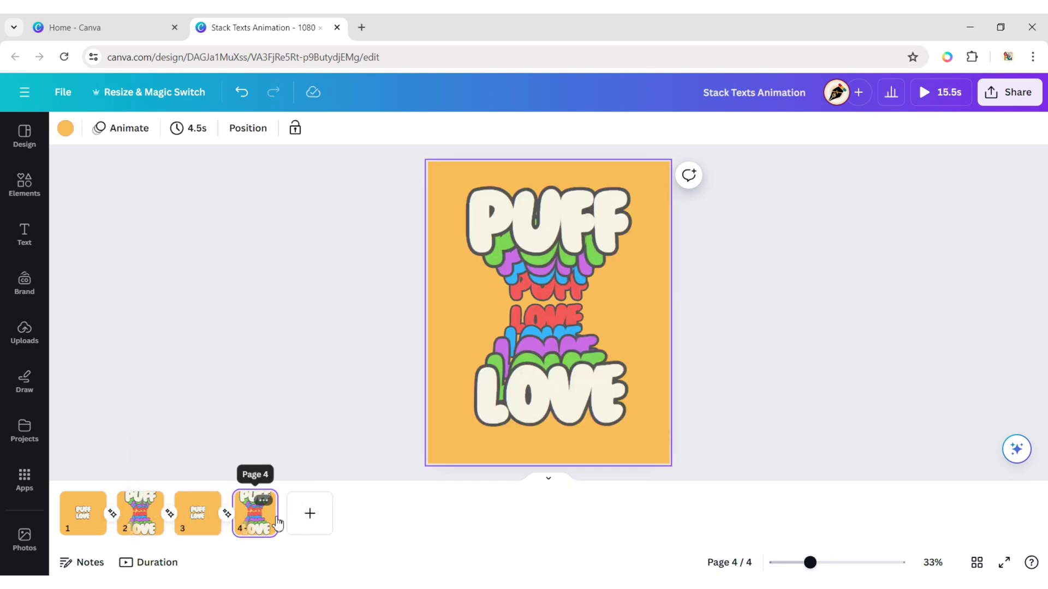
- Continue the alternating sequence by duplicating page 3 as page 5 and page 4 as page 6
left_click(207, 499)
left_click(277, 276)
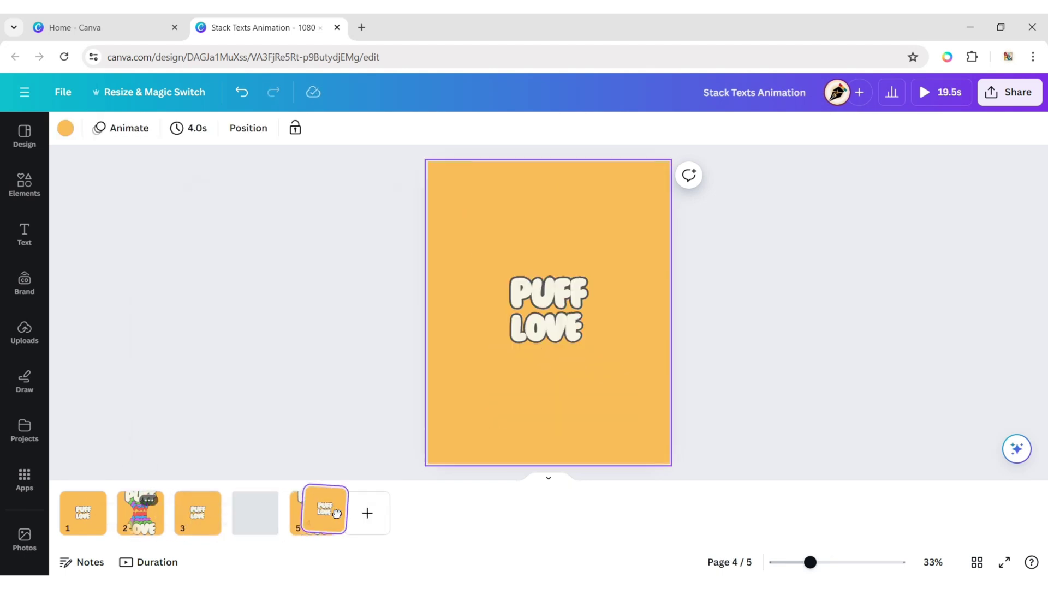
left_click(269, 498)
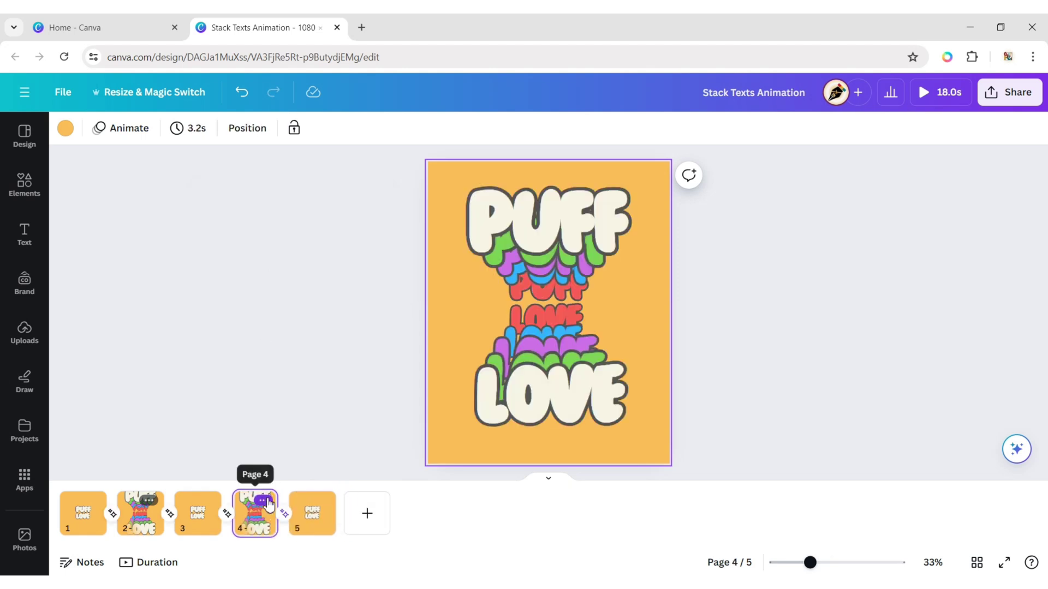
left_click(268, 501)
left_click(295, 274)
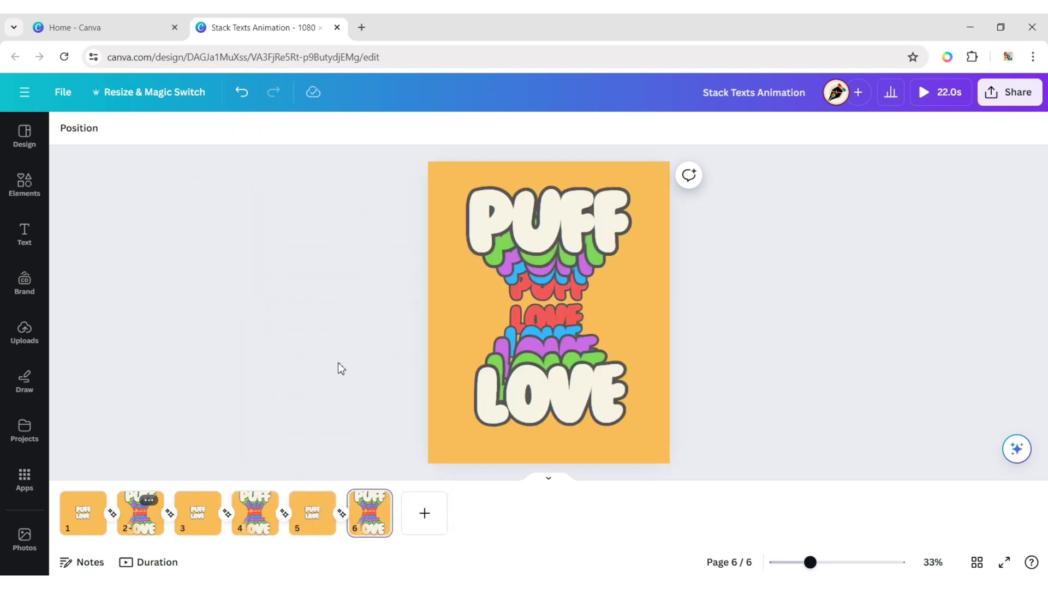
- Play the preview of the whole six-page animation
left_click(930, 98)
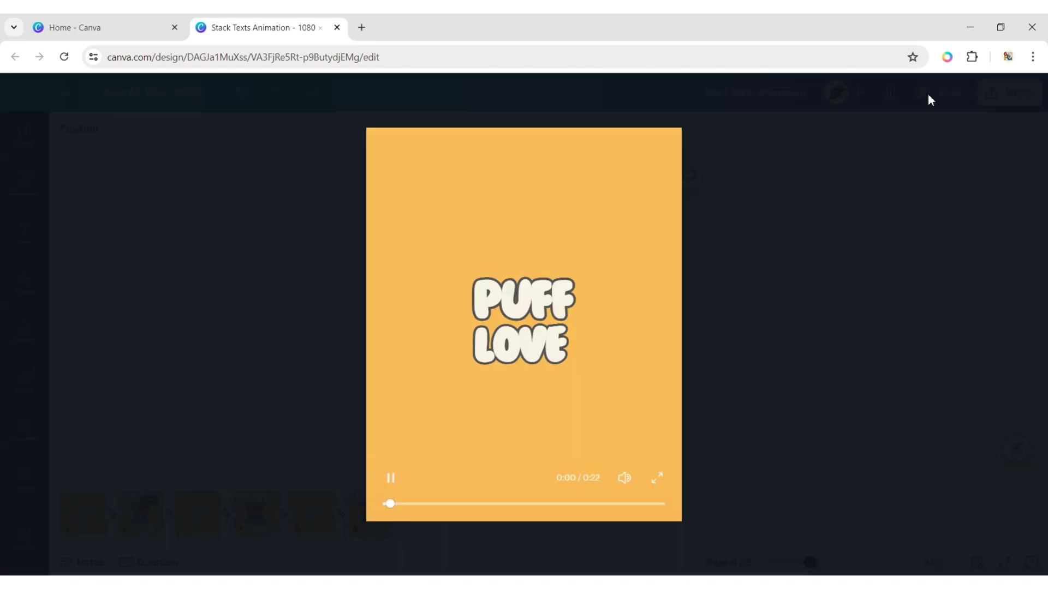